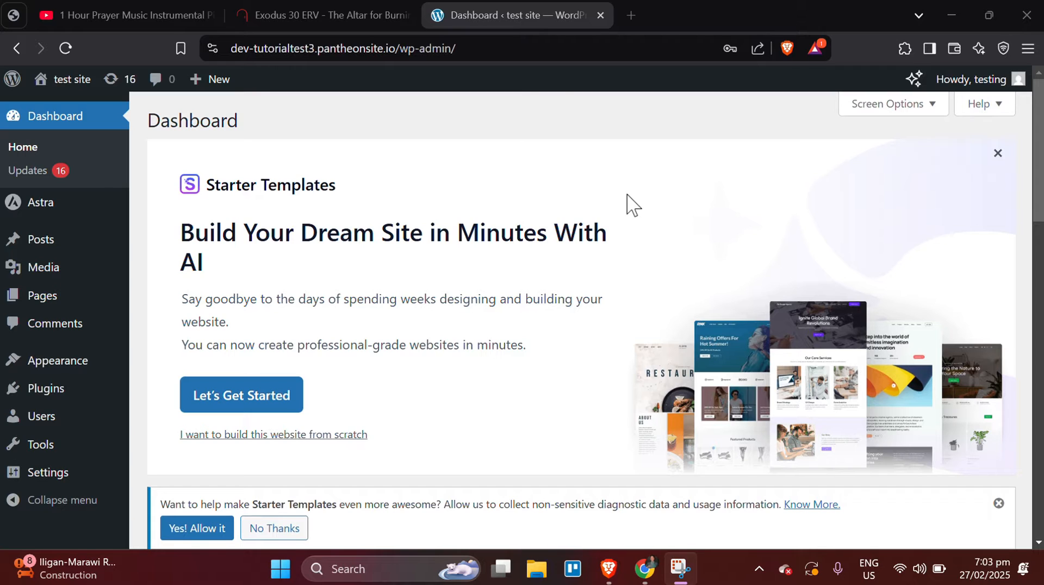
- Open the page for adding new plugins and search it for "woocommerce shipment and order"
mouse_move(57, 402)
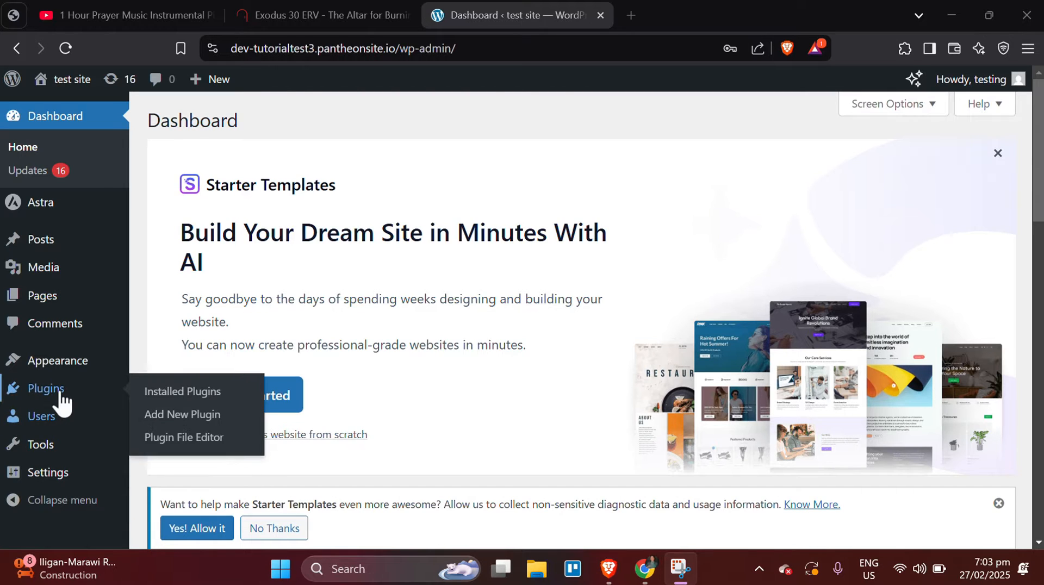
left_click(170, 415)
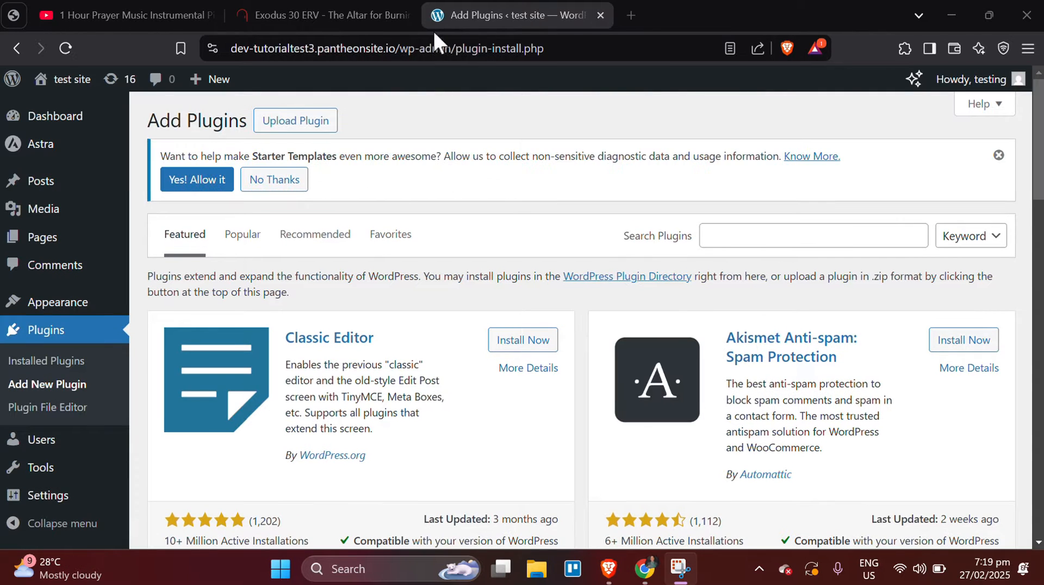
left_click(717, 235)
type("woocom")
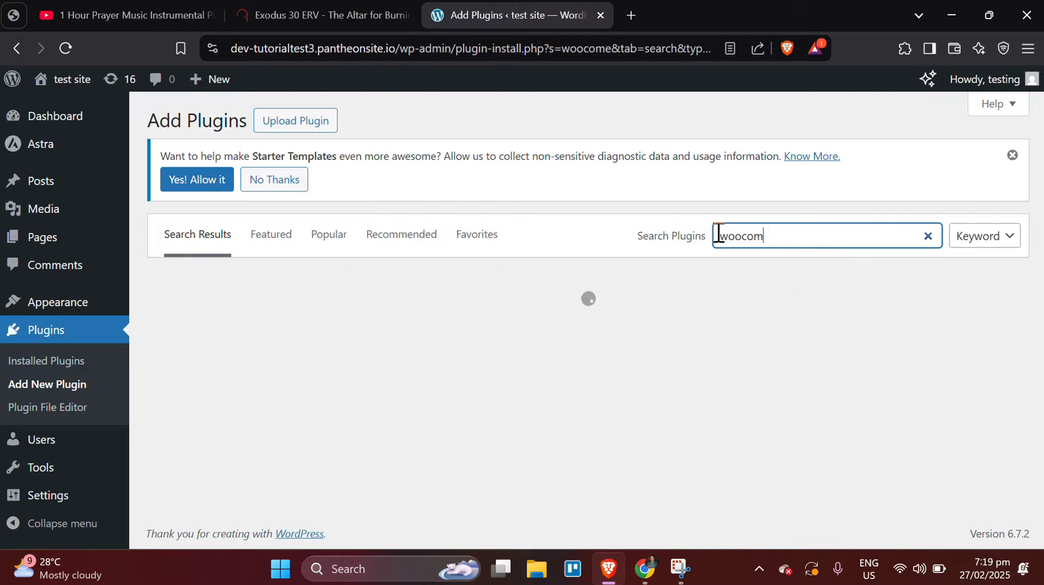
type("merce shipment and order")
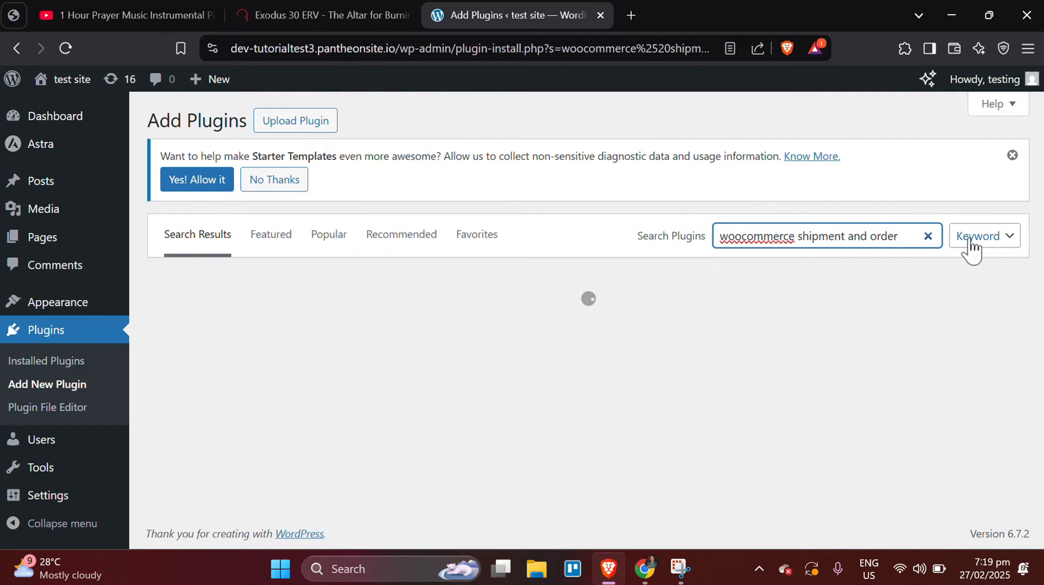
left_click(973, 239)
- Clear the search text on the Add Plugins page
left_click(880, 229)
key("ctrl+a")
key("BackSpace")
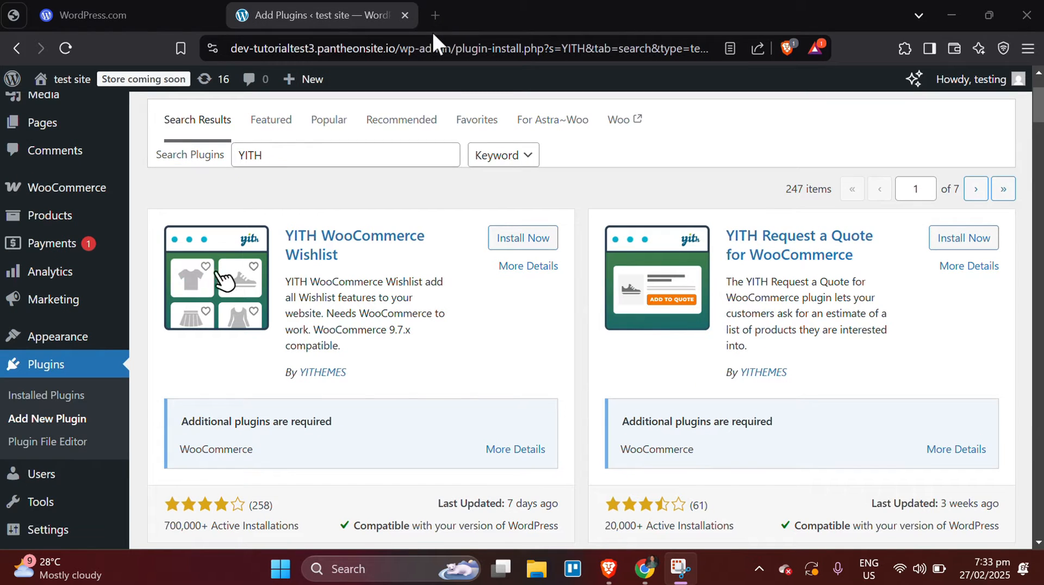
- Install and activate the YITH Request a Quote for WooCommerce plugin from the search results
left_click(946, 248)
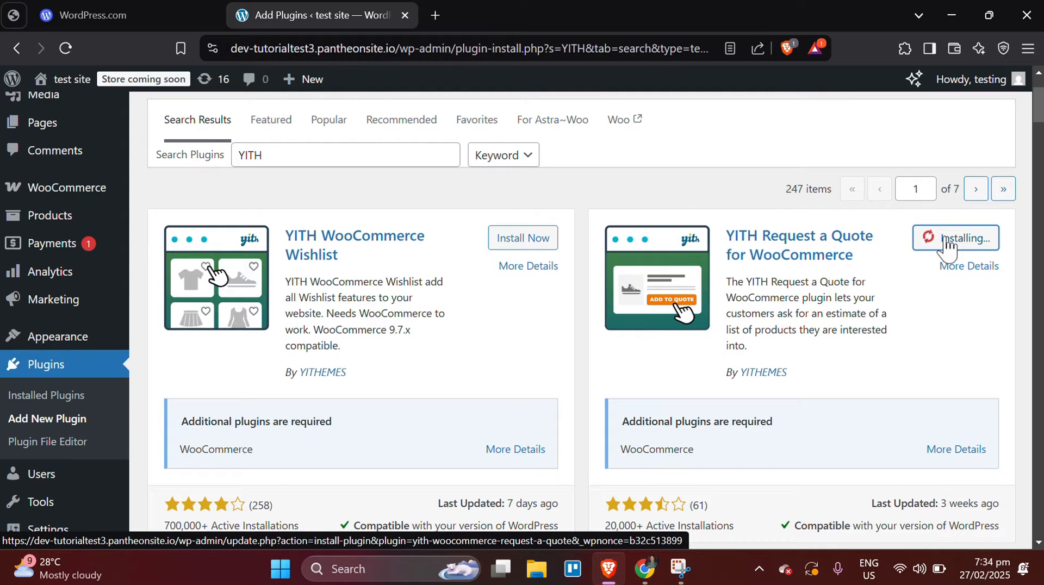
scroll(554, 321, "down", 7)
scroll(554, 322, "up", 9)
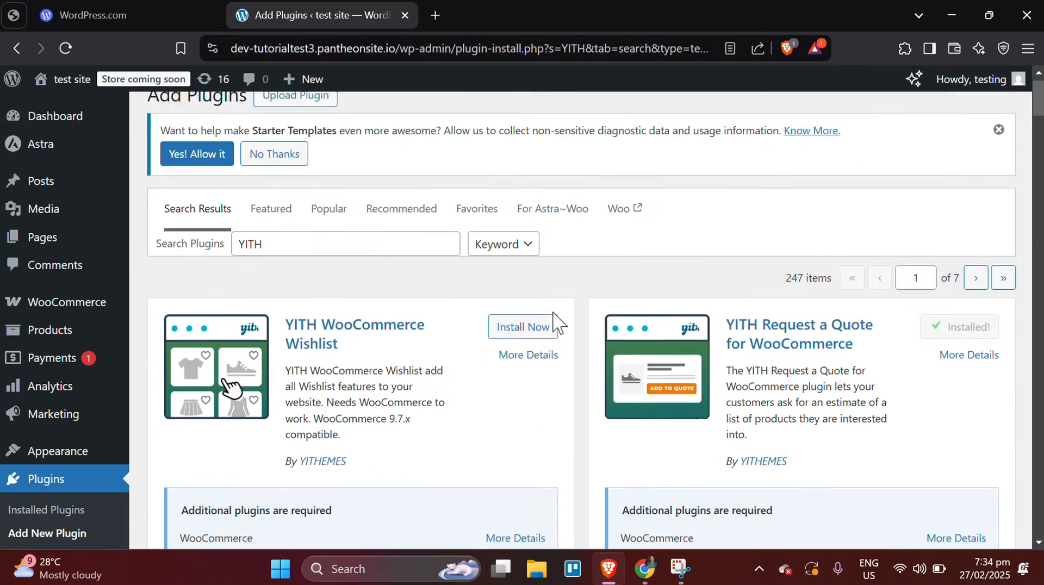
scroll(508, 327, "down", 1)
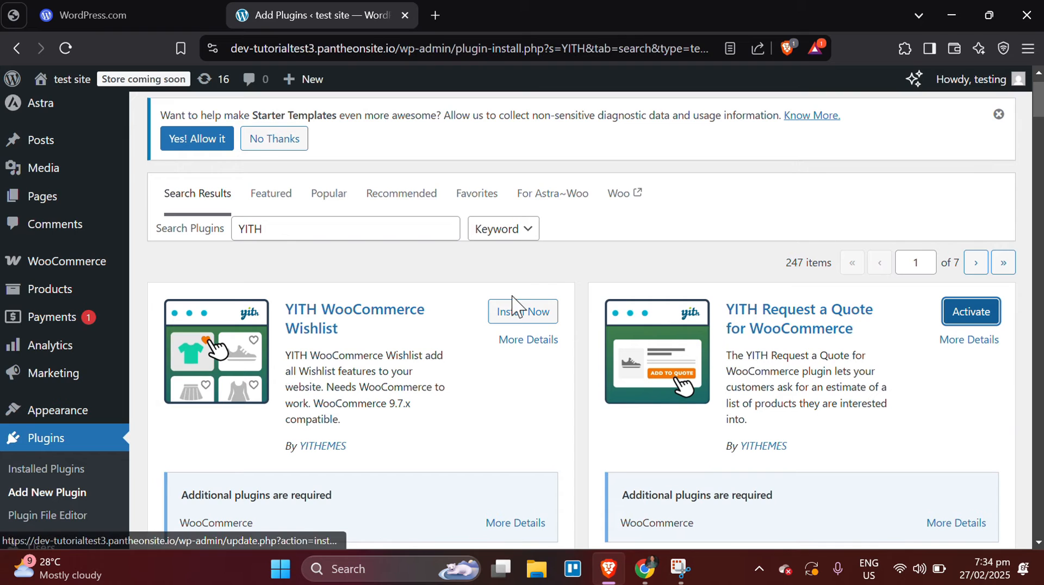
left_click(971, 320)
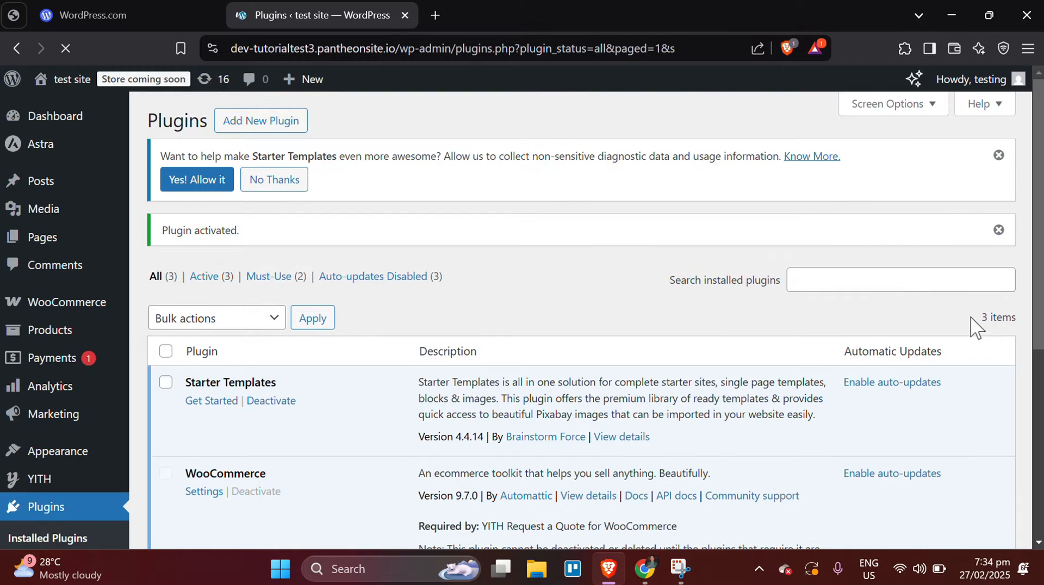
- Search the Add Plugins page for "ADVANCED" and install and activate Advanced Custom Fields (ACF)
key("alt+Left")
left_click(781, 237)
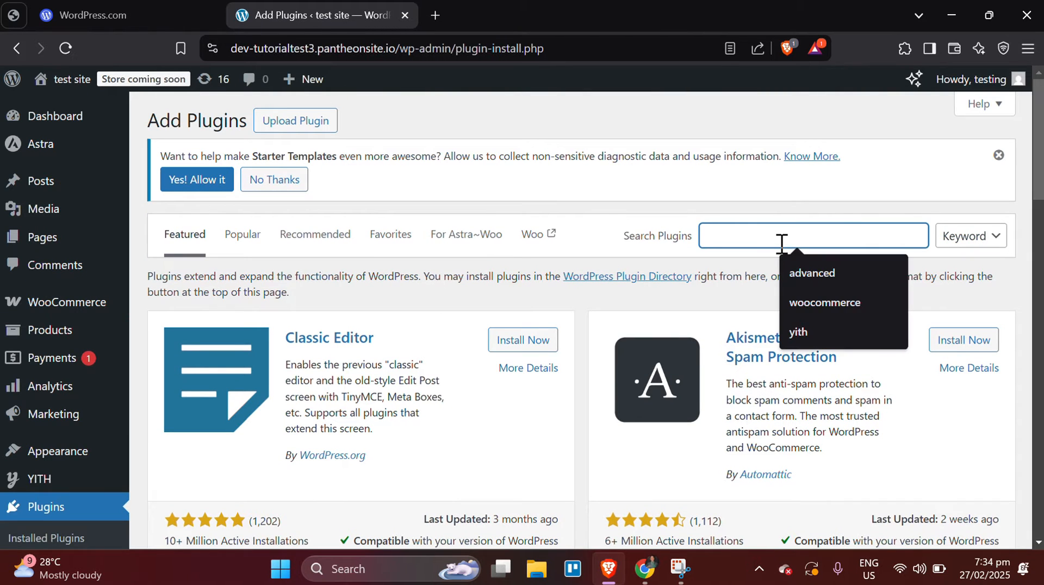
type("ADV")
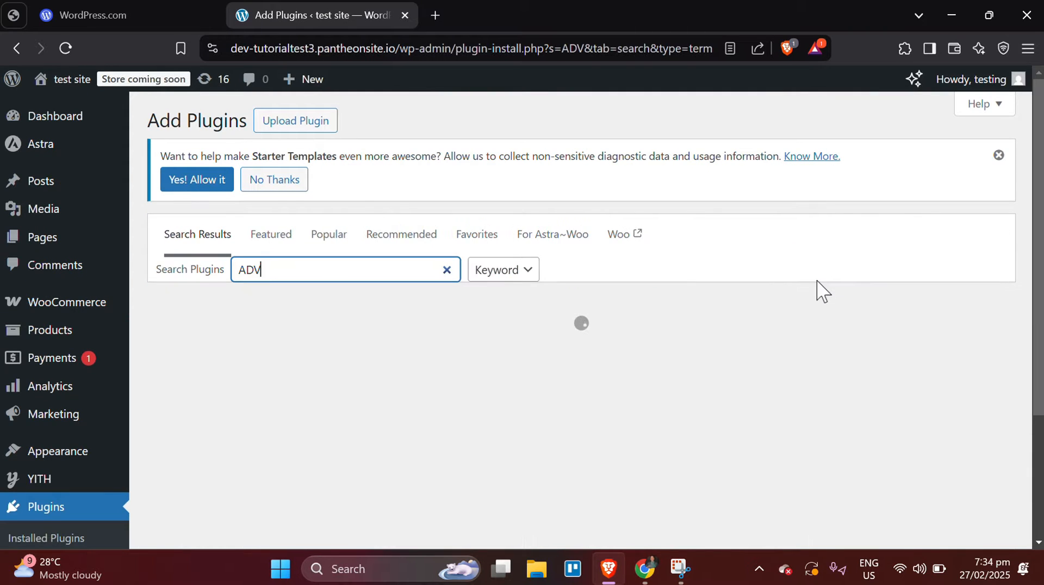
type("ANCED")
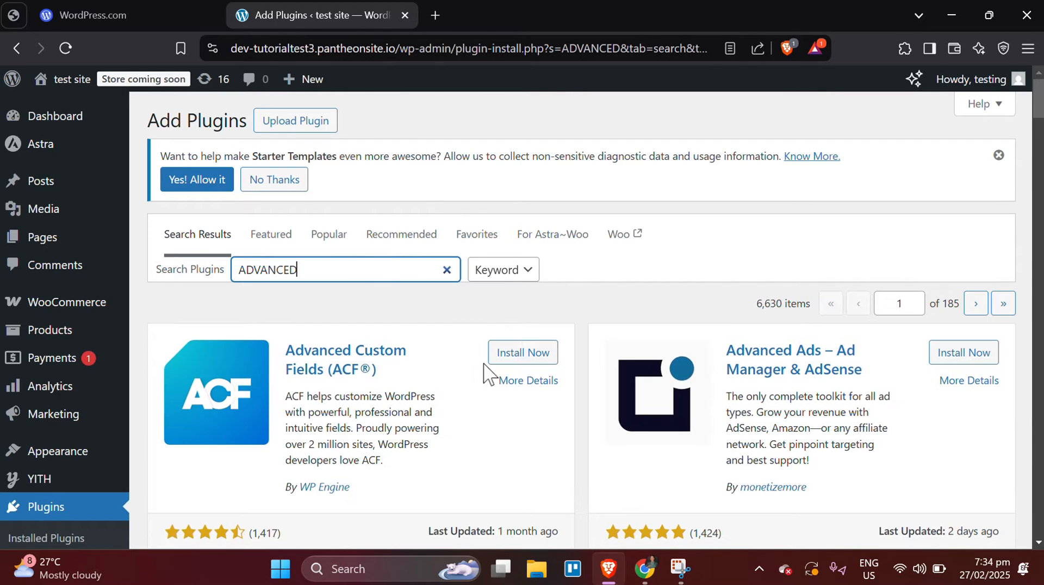
left_click(511, 357)
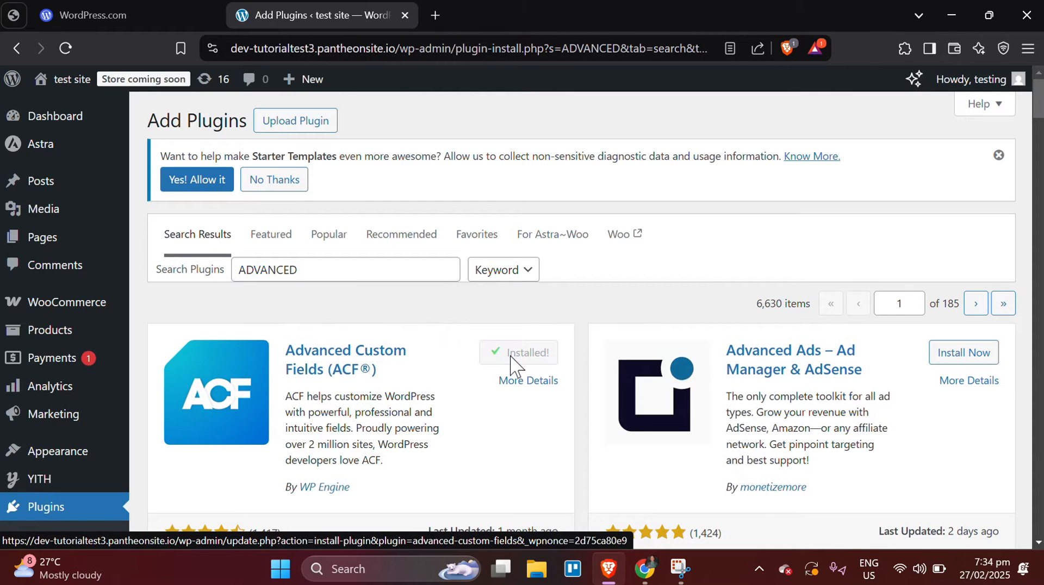
scroll(515, 367, "down", 2)
left_click(530, 277)
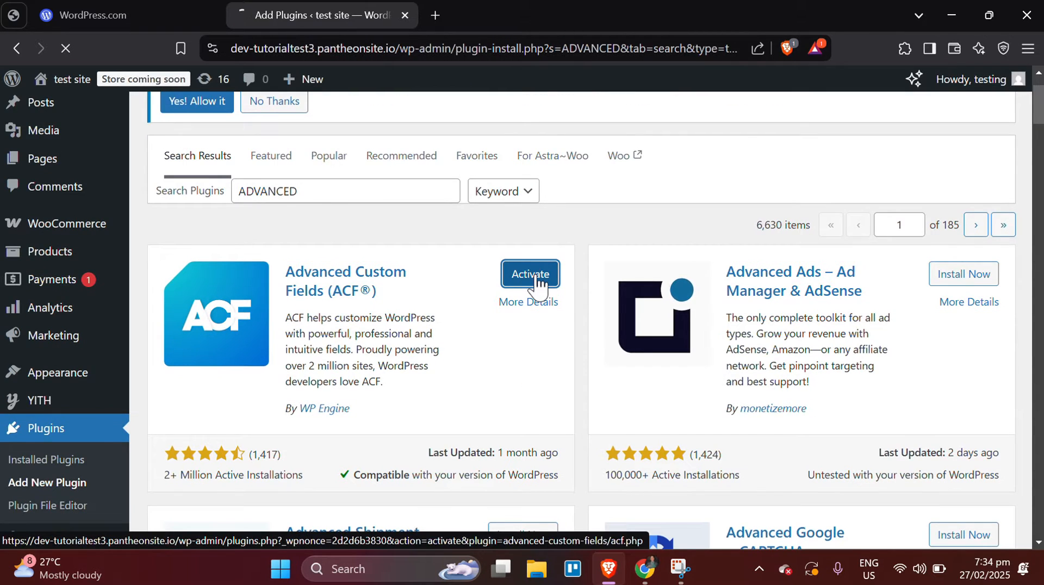
- Open the YITH Order & Shipment Tracking settings page
scroll(462, 226, "down", 1)
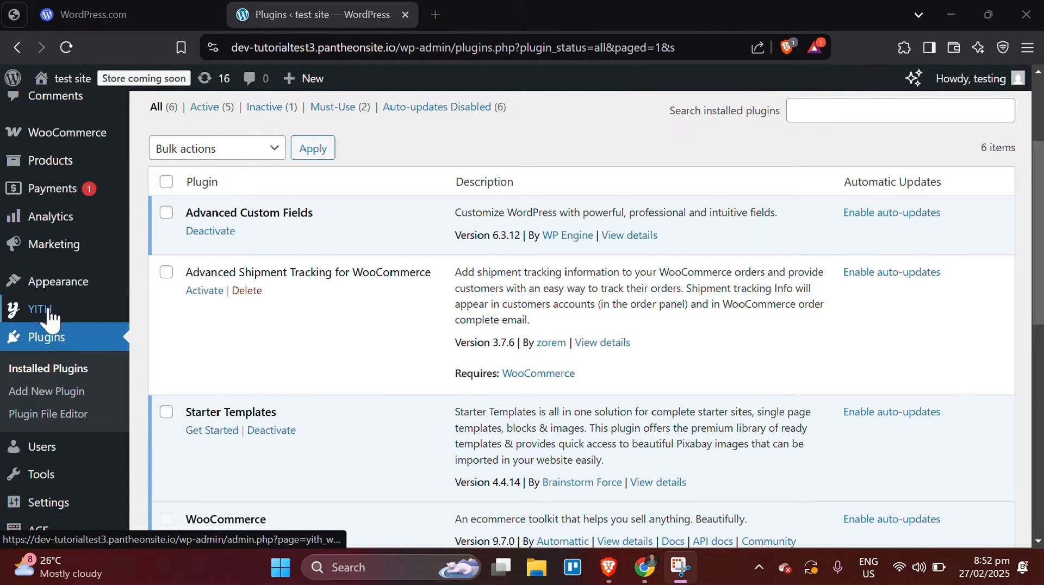
left_click(42, 315)
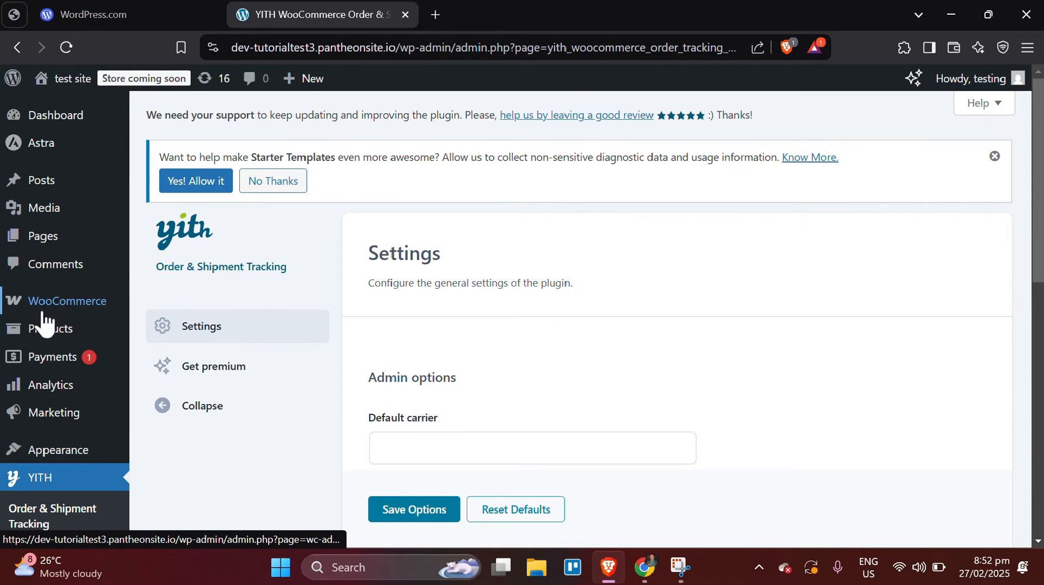
scroll(66, 302, "down", 3)
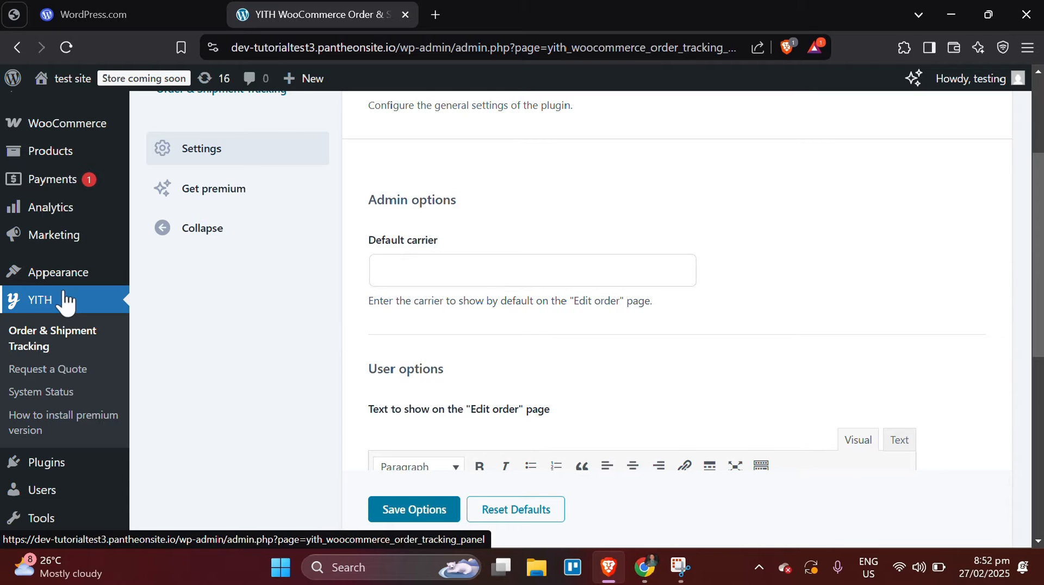
left_click(64, 347)
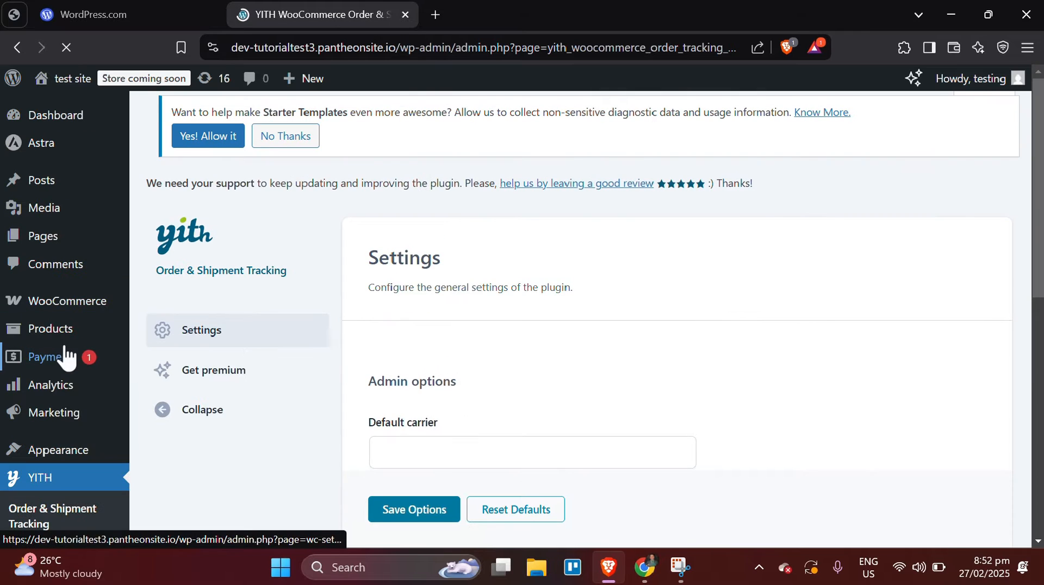
scroll(594, 384, "down", 2)
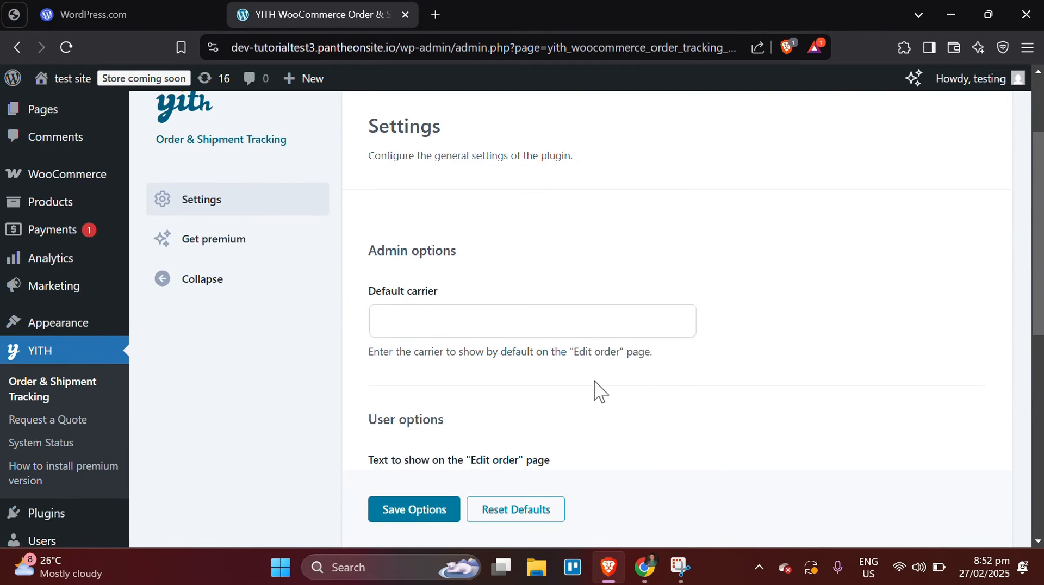
- Set the default carrier to "ups" in the admin options of YITH Order & Shipment Tracking
scroll(594, 383, "down", 3)
scroll(594, 380, "up", 4)
scroll(594, 380, "down", 2)
left_click(487, 246)
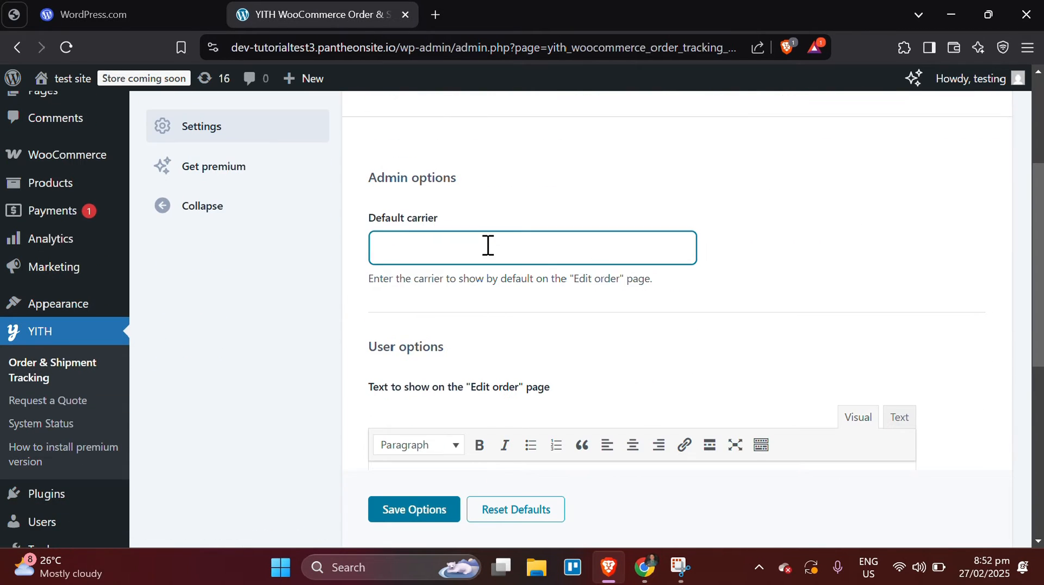
type("ups")
- Review the "Edit order" page text and its position setting, and save the YITH tracking options
scroll(487, 246, "down", 4)
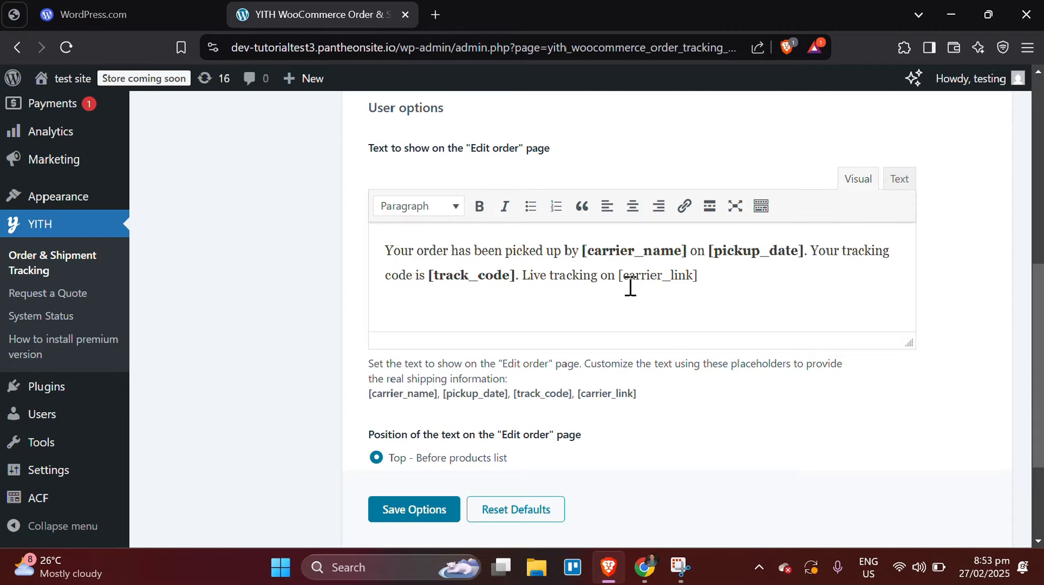
scroll(629, 284, "down", 3)
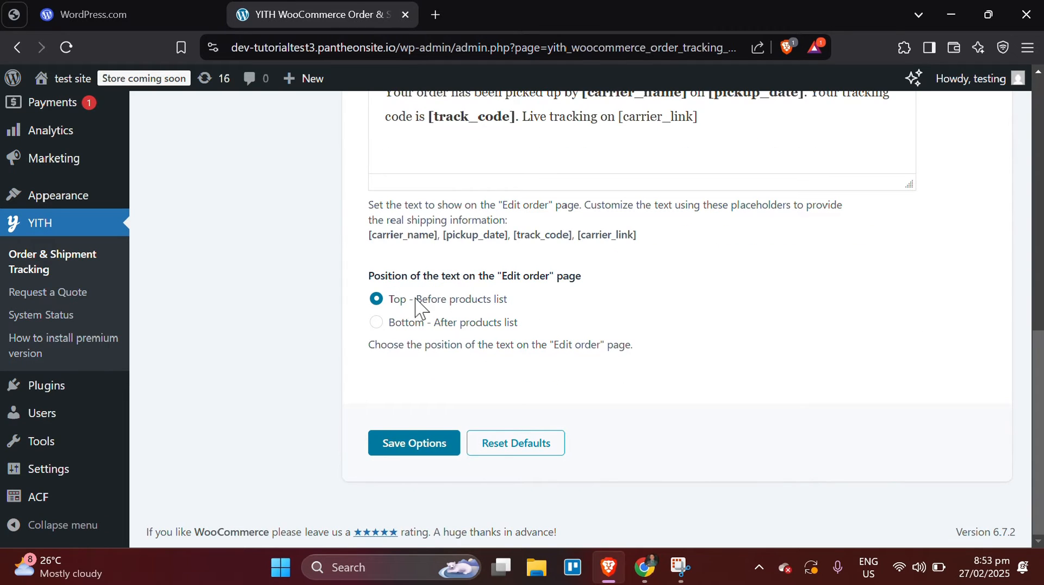
scroll(449, 280, "up", 9)
scroll(402, 372, "down", 1)
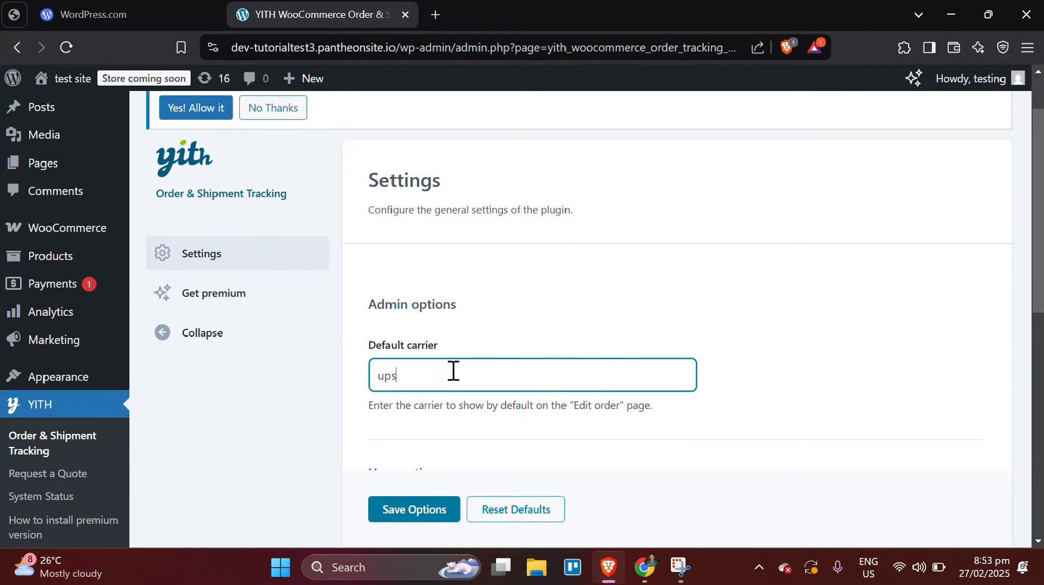
scroll(453, 371, "down", 2)
left_click(402, 516)
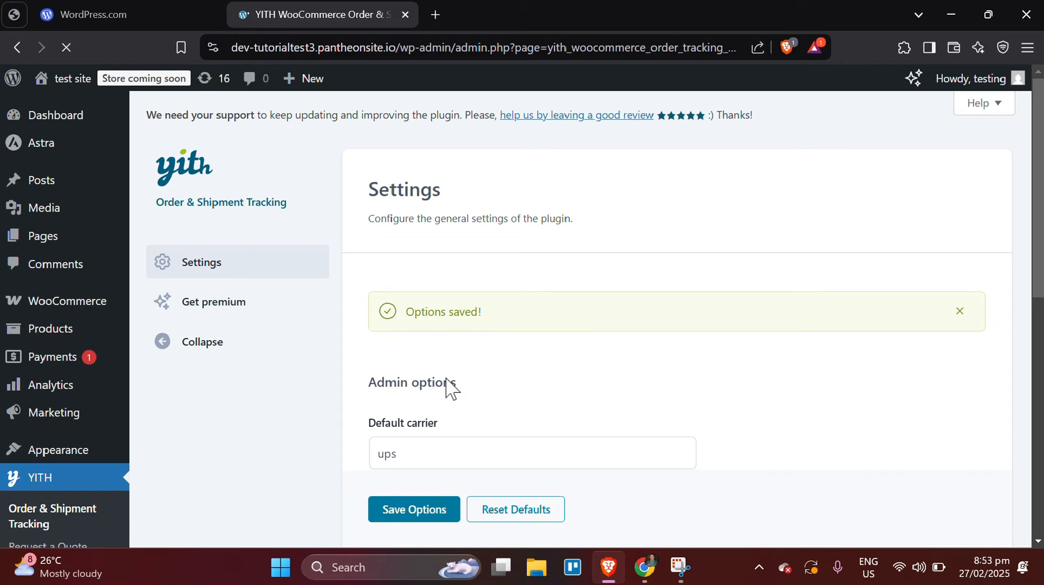
- Examine the premium features and yearly price offered for YITH Order & Shipment Tracking
scroll(447, 379, "down", 1)
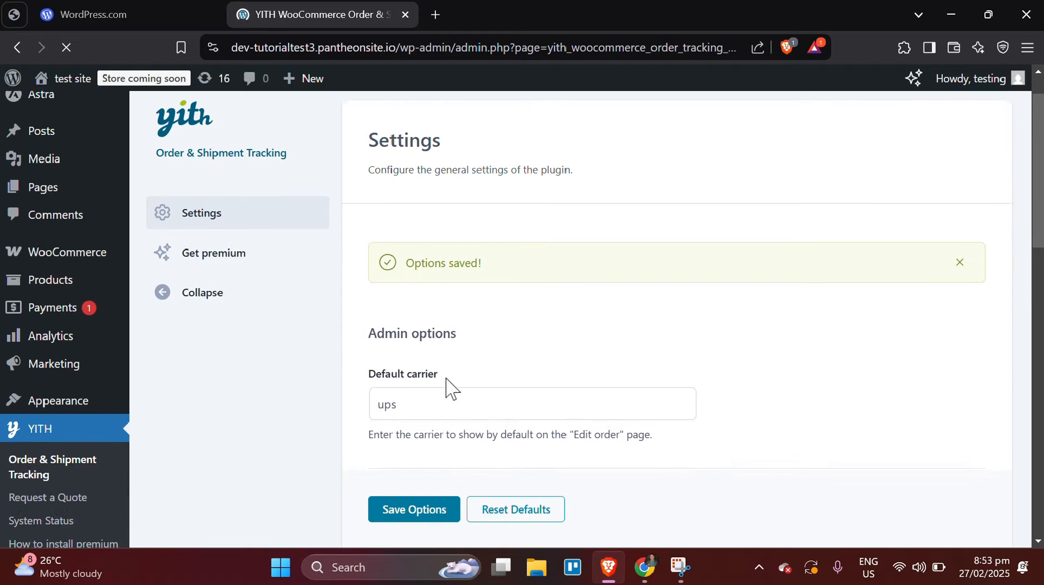
left_click(207, 250)
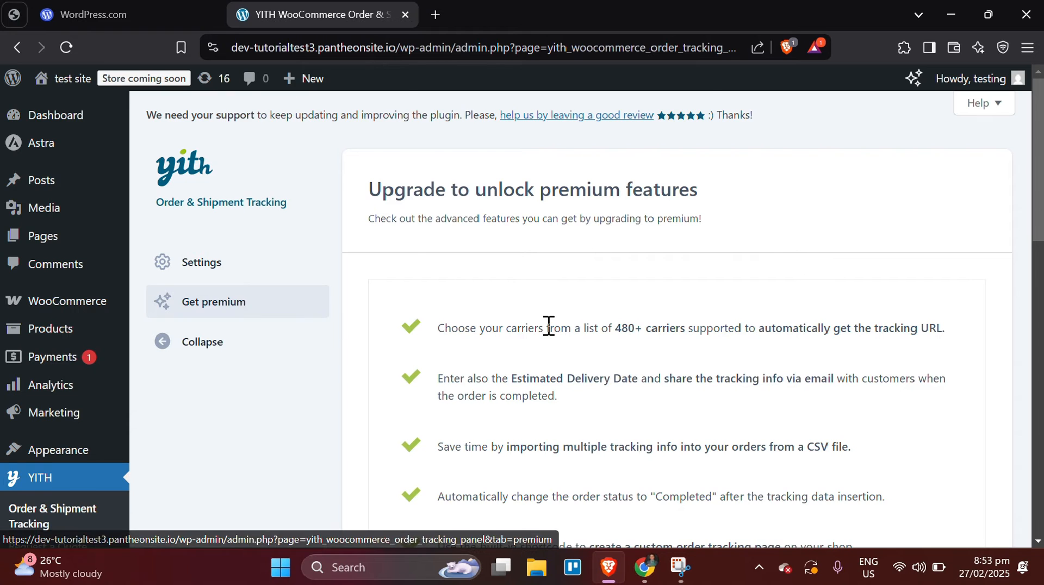
scroll(547, 329, "down", 7)
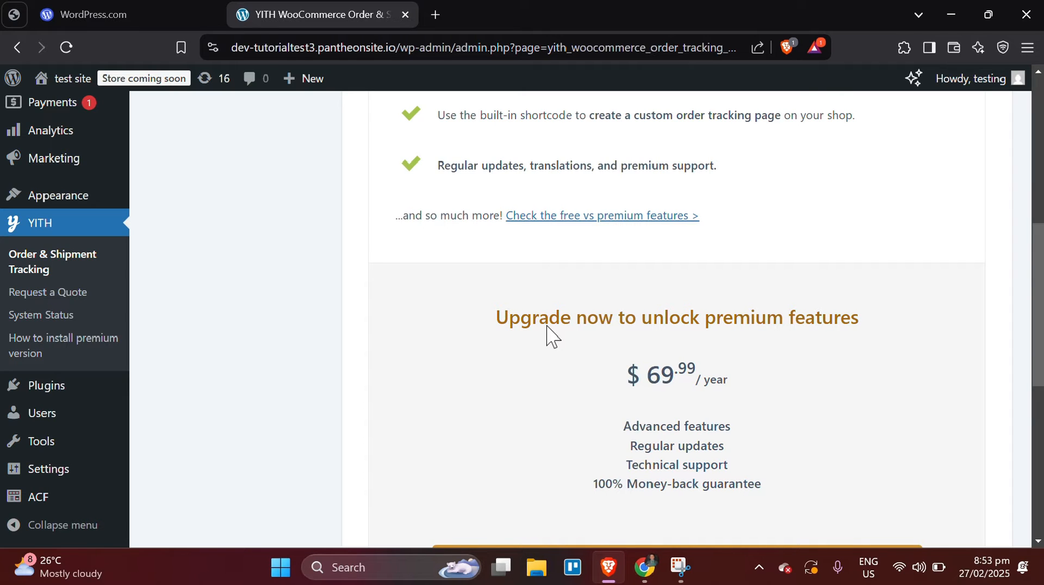
scroll(549, 326, "down", 1)
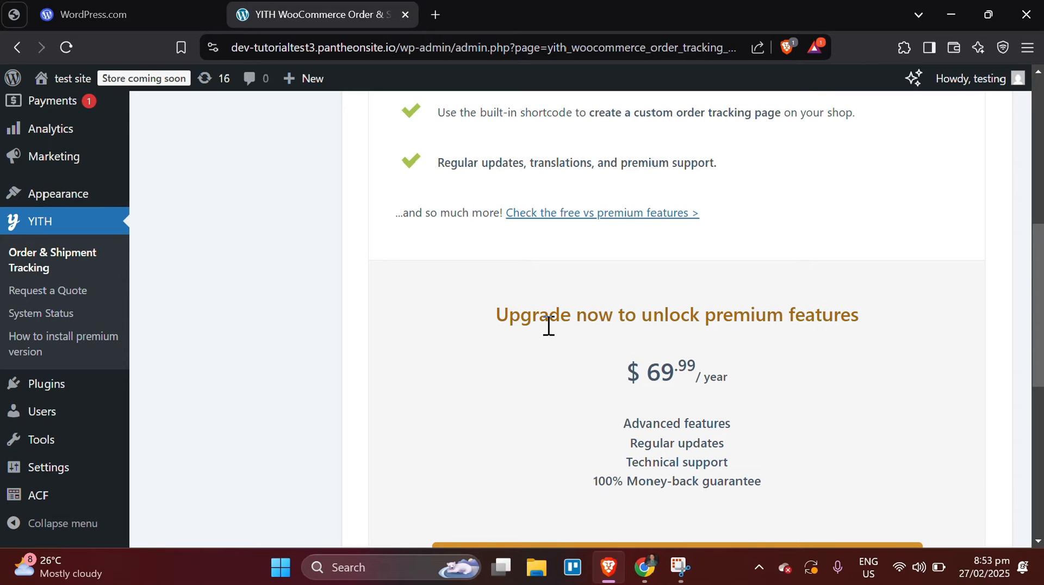
scroll(548, 326, "down", 2)
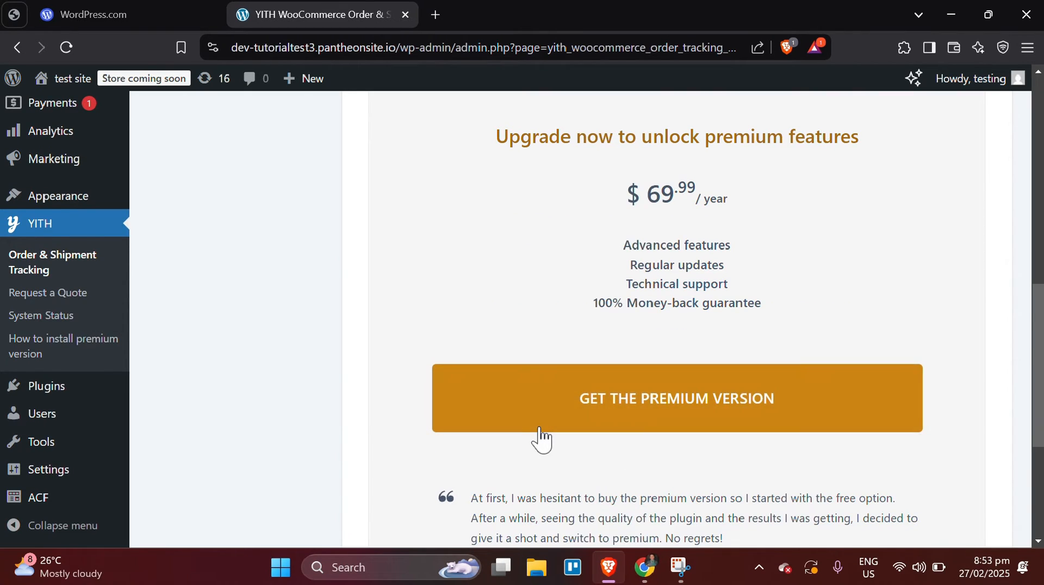
scroll(541, 437, "up", 10)
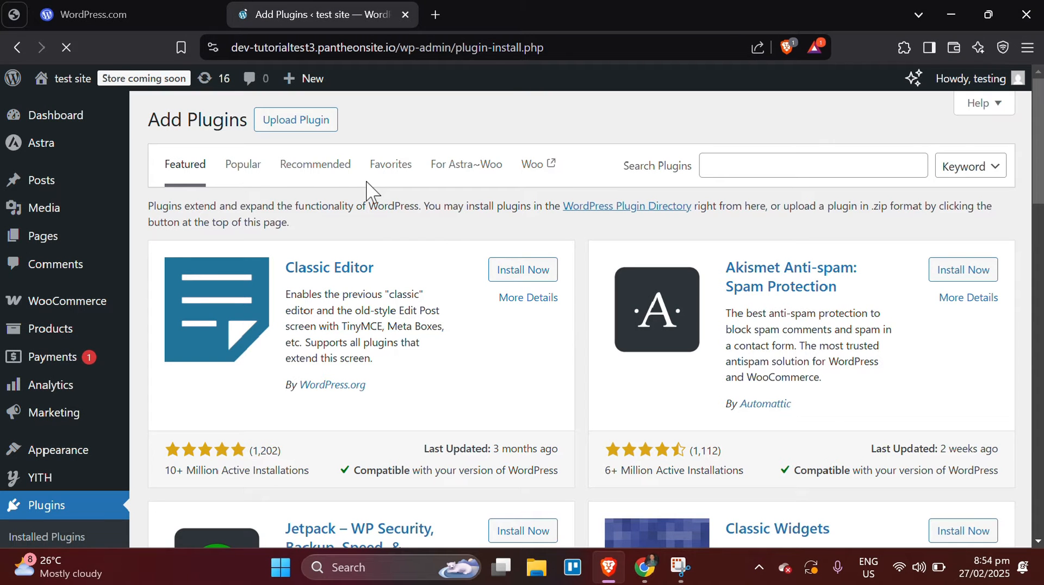
- Search the Add Plugins page for "trackship for" and install and activate TrackShip for WooCommerce
left_click(717, 170)
type("trackship")
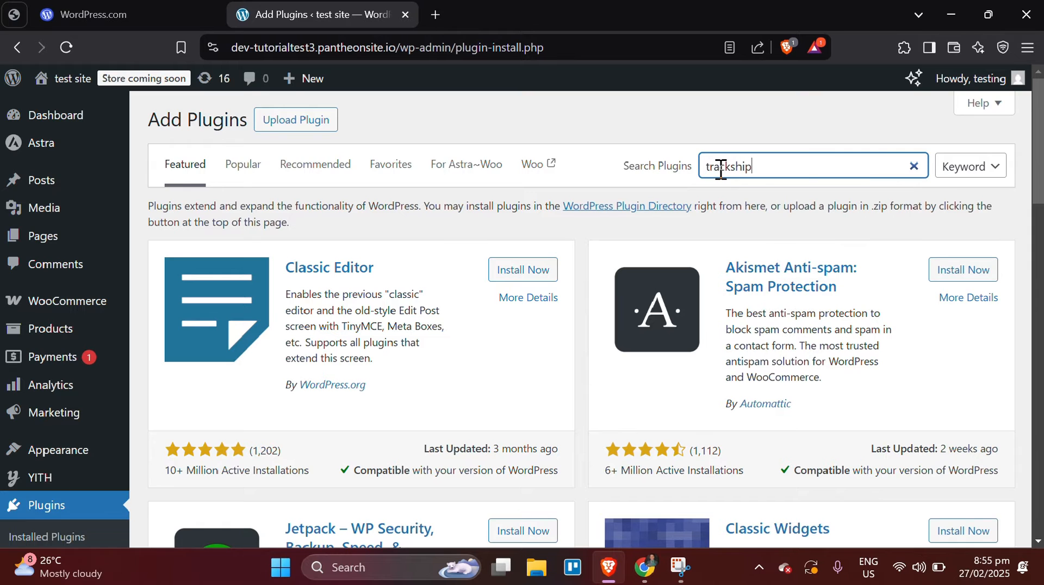
type(" for")
left_click(509, 282)
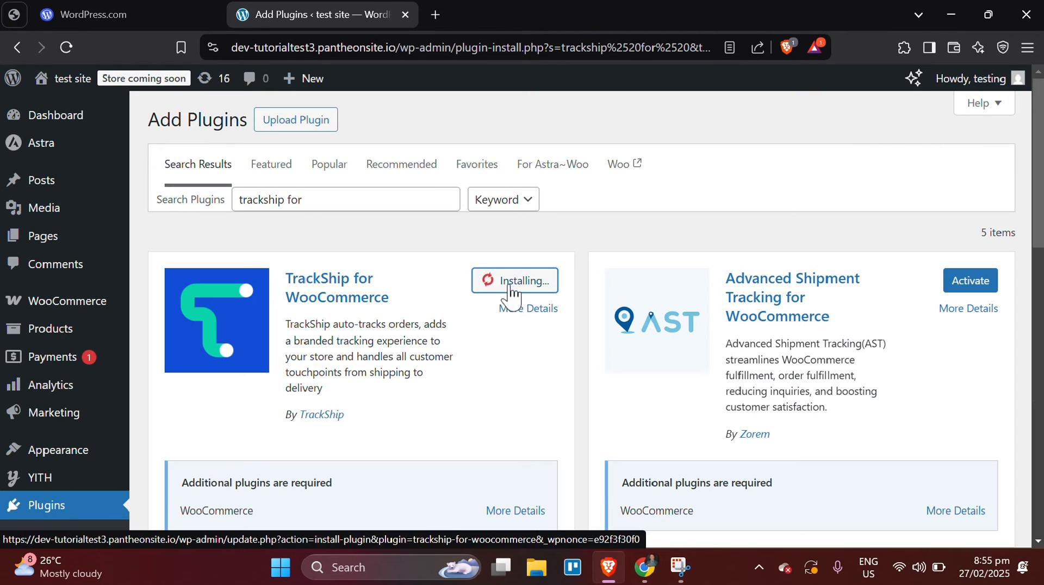
left_click(511, 282)
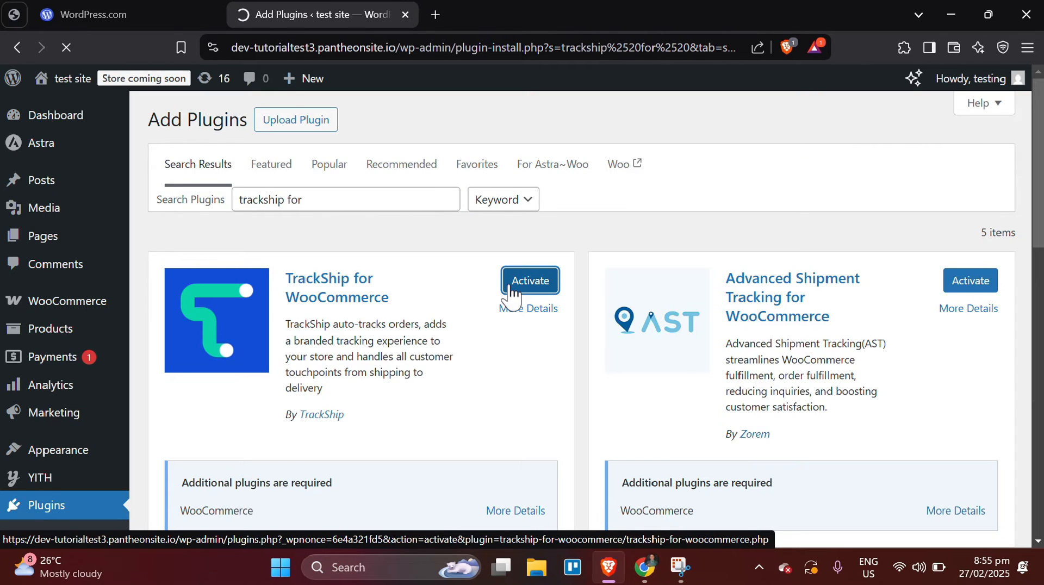
- Activate the Advanced Shipment Tracking for WooCommerce plugin in the installed plugins list
scroll(233, 354, "down", 2)
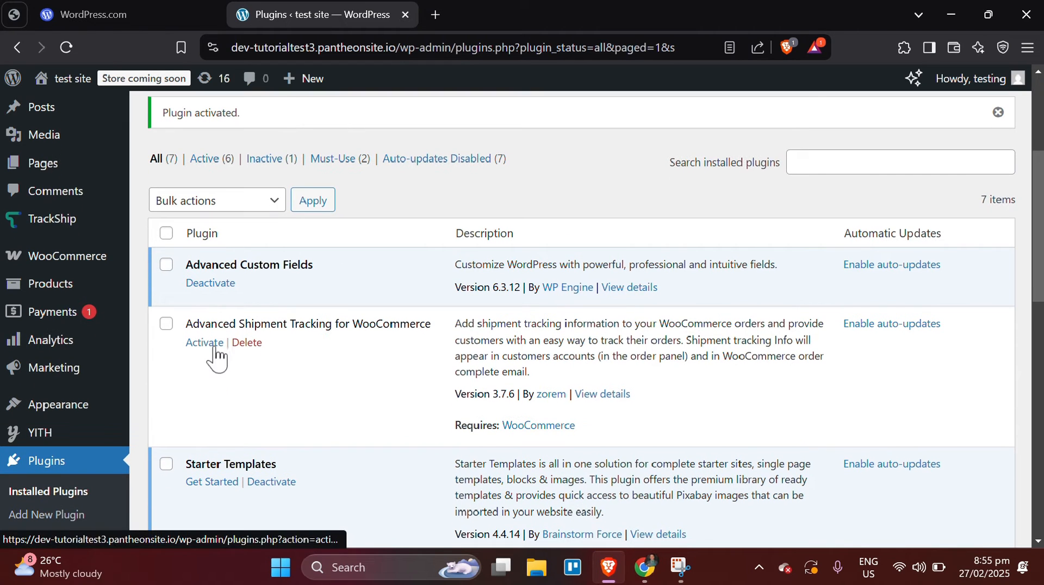
left_click(214, 348)
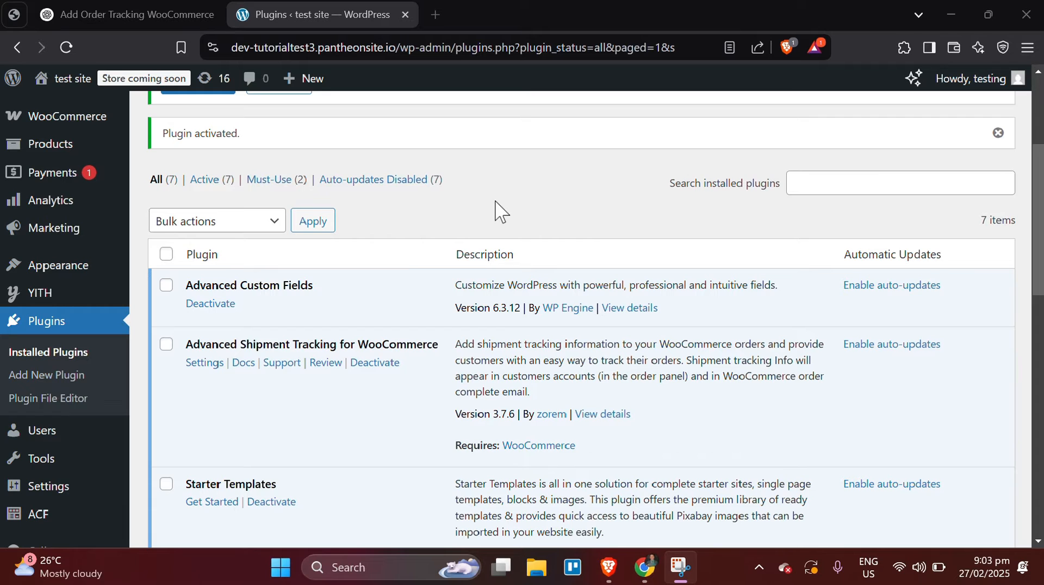
- Open the settings of Advanced Shipment Tracking for WooCommerce and expand the General Settings section
left_click(199, 365)
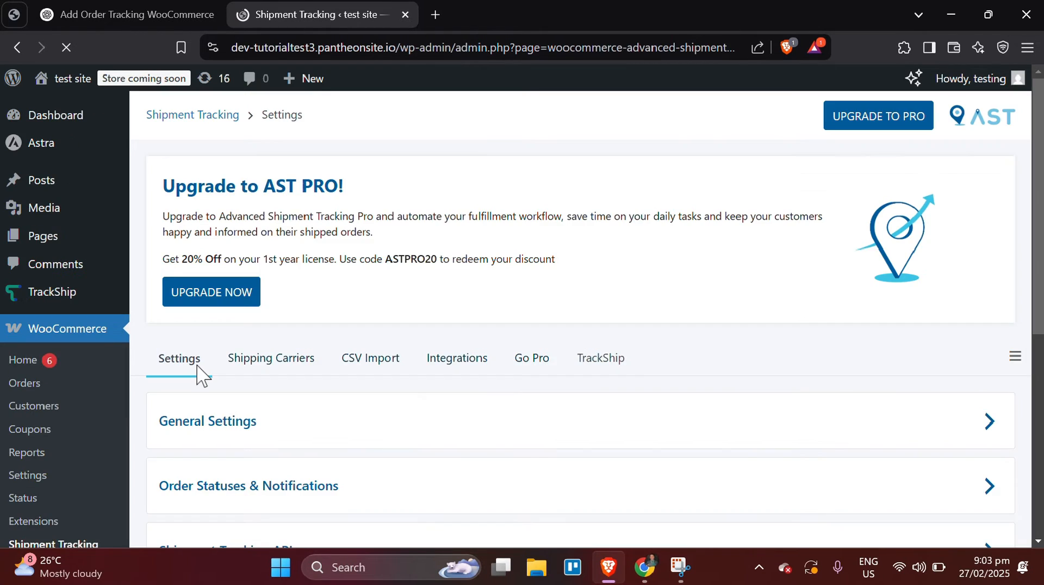
scroll(323, 333, "down", 2)
left_click(323, 328)
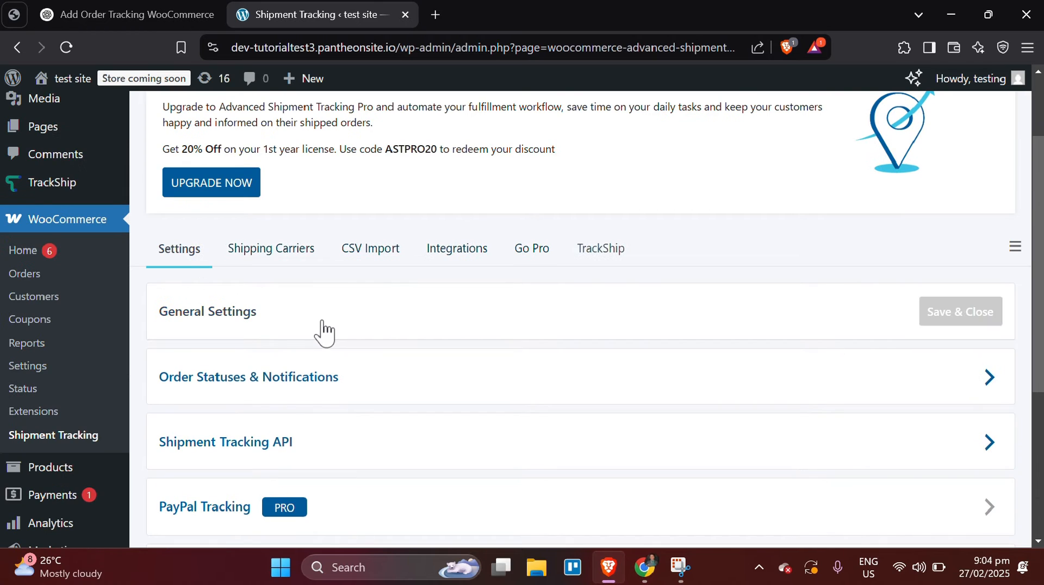
scroll(323, 327, "down", 1)
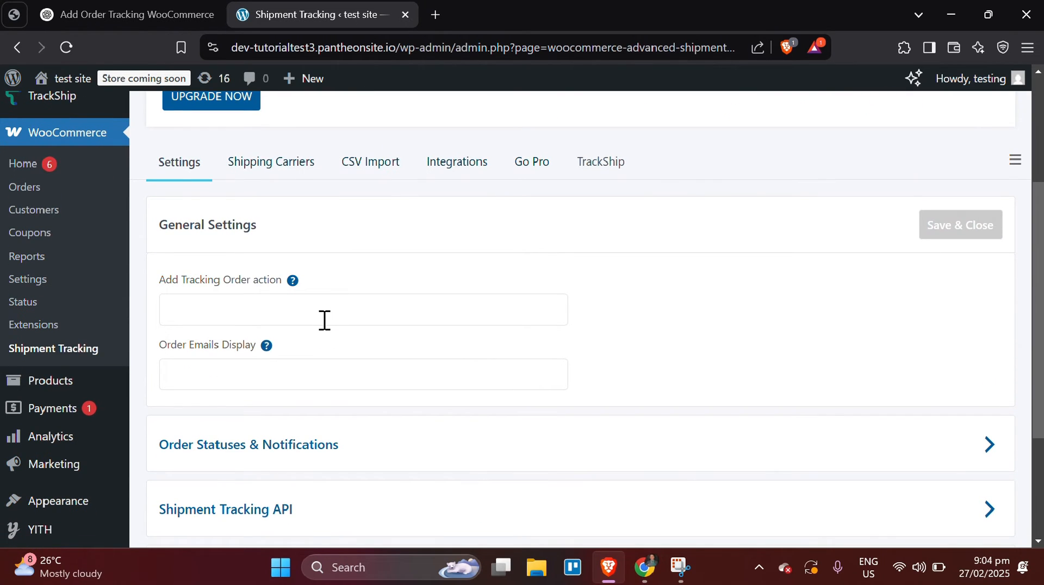
- Add Processing, Completed, Partially Shipped and Updated Tracking as the order statuses for the Add Tracking Order action
left_click(265, 305)
type("P")
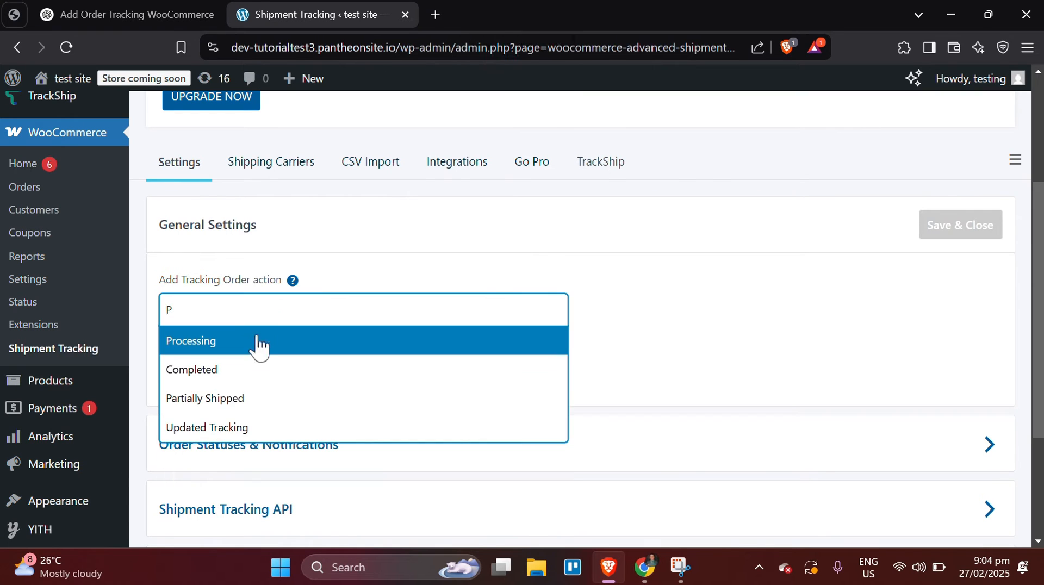
left_click(259, 343)
type("Co")
left_click(253, 345)
type("Pa")
left_click(254, 345)
type("Up")
left_click(255, 345)
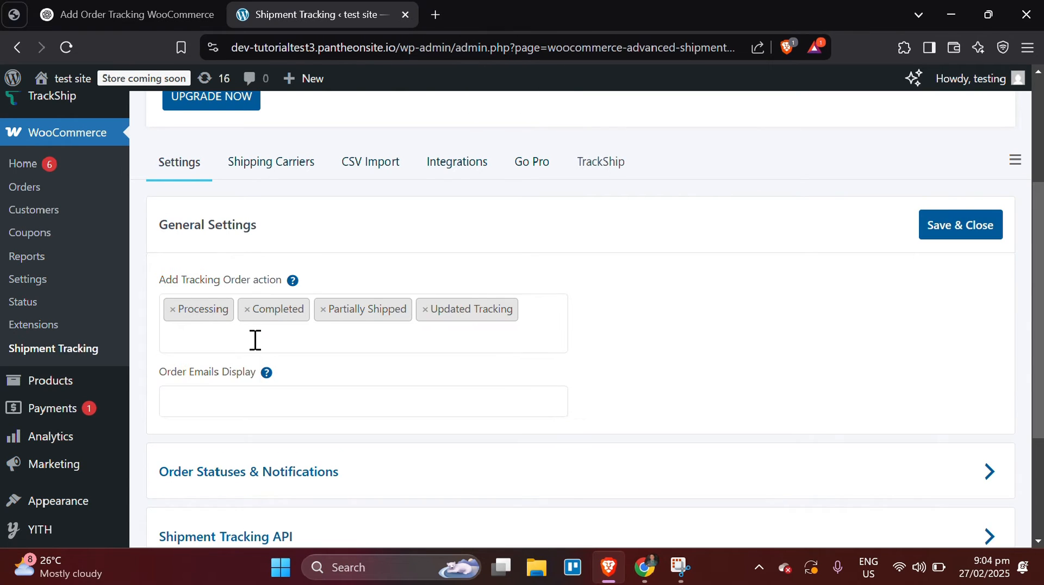
- Set Order Emails Display to Completed, Partially Shipped and Updated Tracking, and save the general settings
key("Caps_Lock")
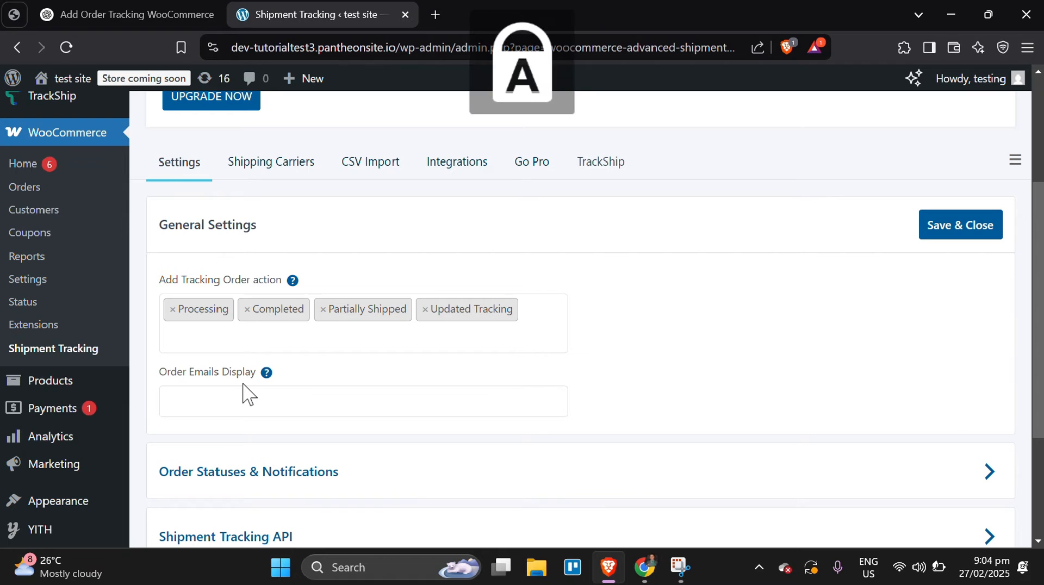
left_click(244, 396)
key("Caps_Lock")
type("CO")
key("BackSpace")
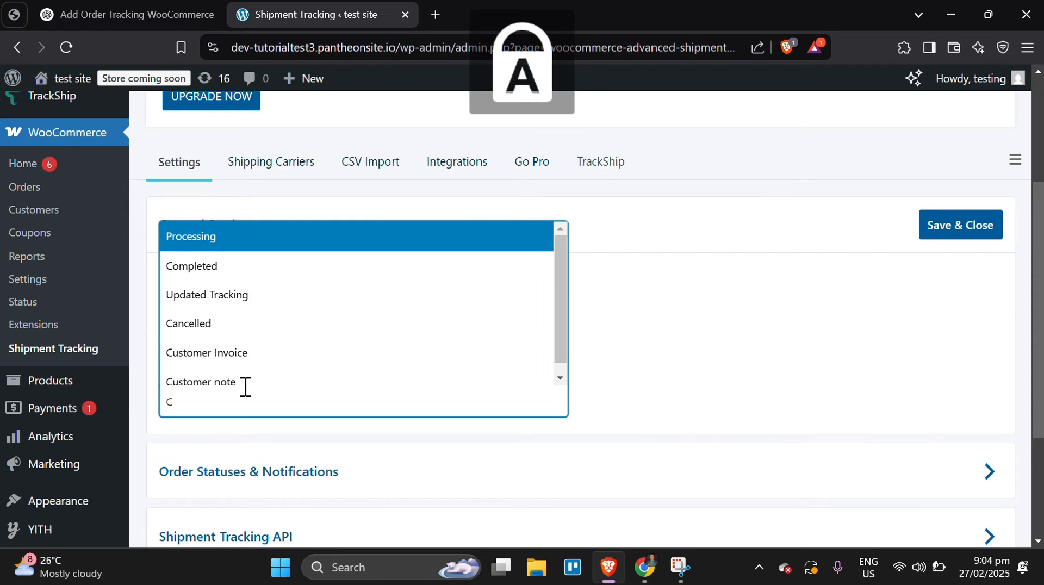
key("Caps_Lock")
type("om")
left_click(242, 384)
type("Pa")
left_click(223, 380)
type("Up")
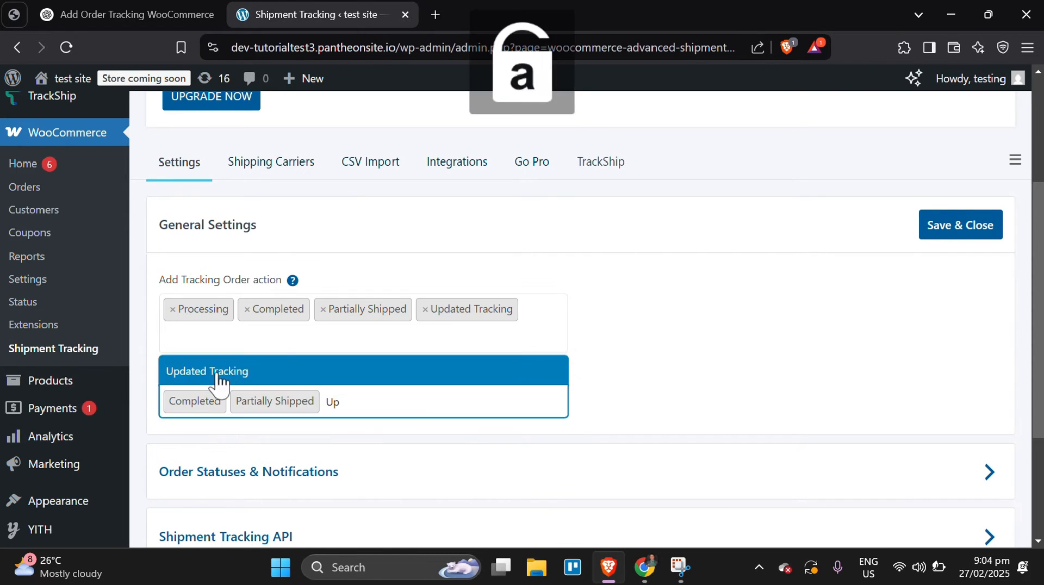
left_click(217, 380)
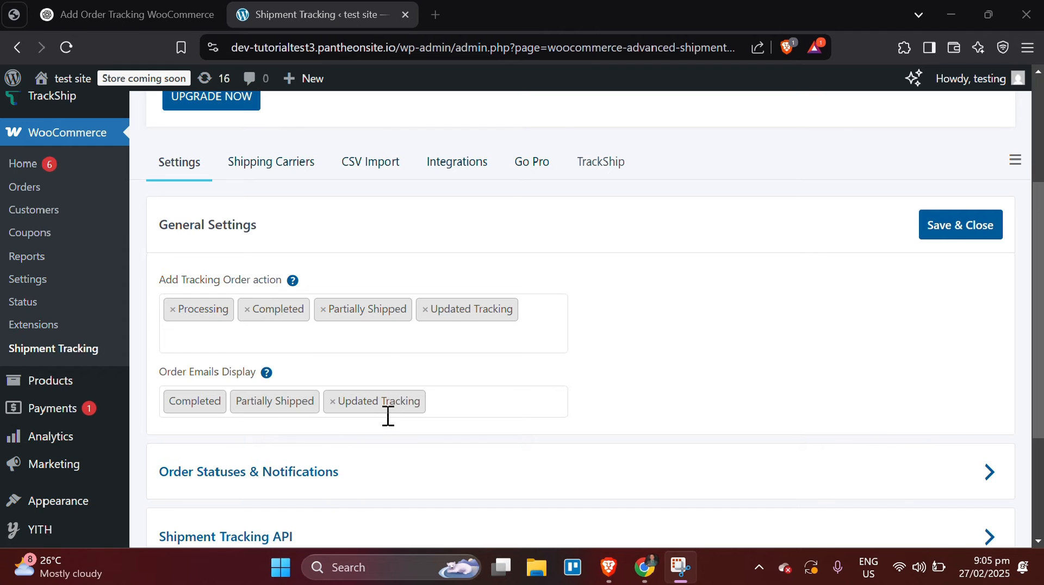
left_click(931, 218)
- Examine the API date format options under Shipment Tracking API and the PayPal Tracking and automated CSV import sections
left_click(236, 424)
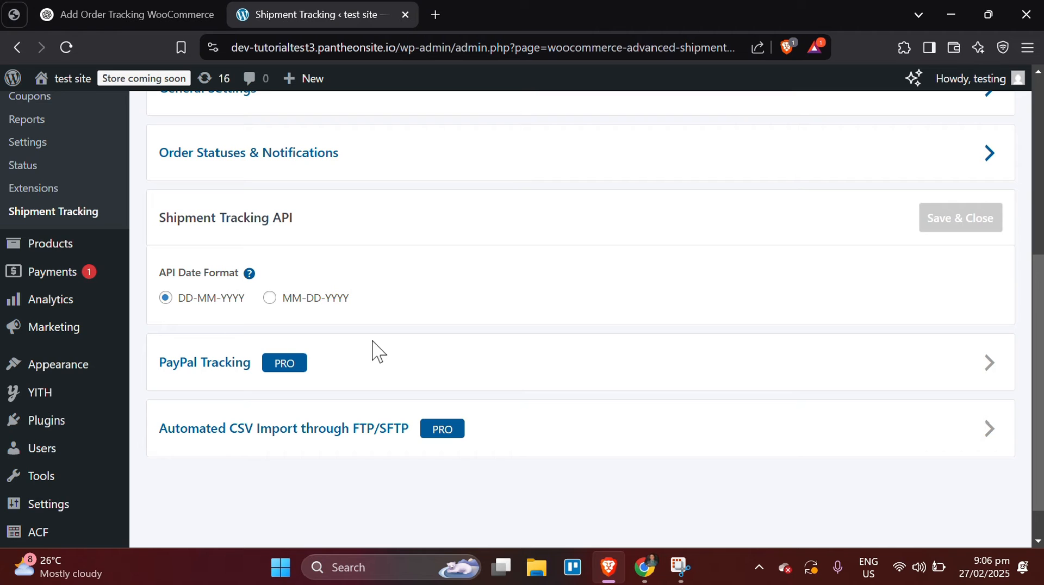
scroll(373, 342, "down", 1)
scroll(373, 342, "up", 3)
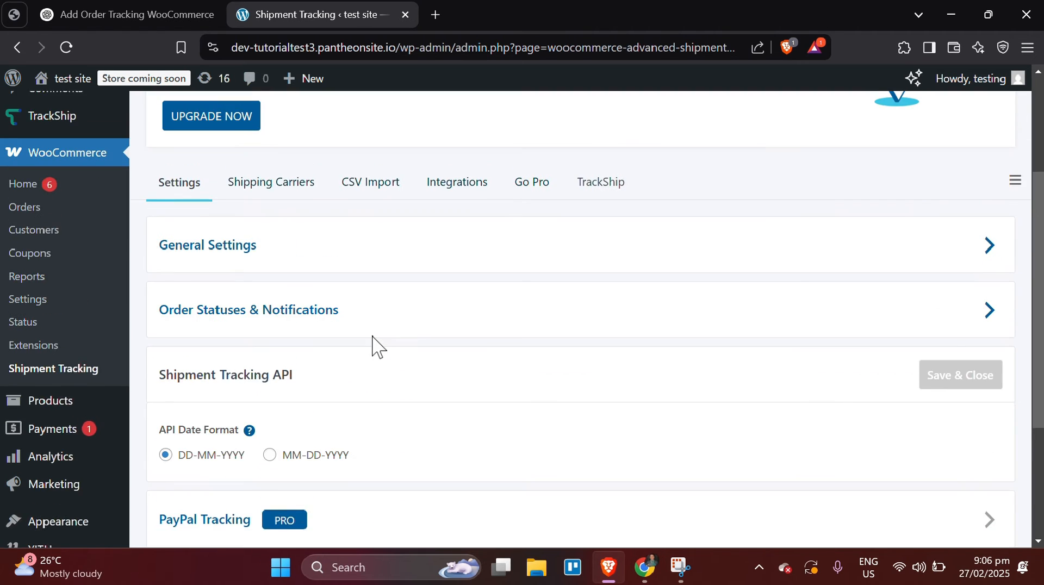
scroll(373, 342, "down", 4)
scroll(373, 340, "up", 1)
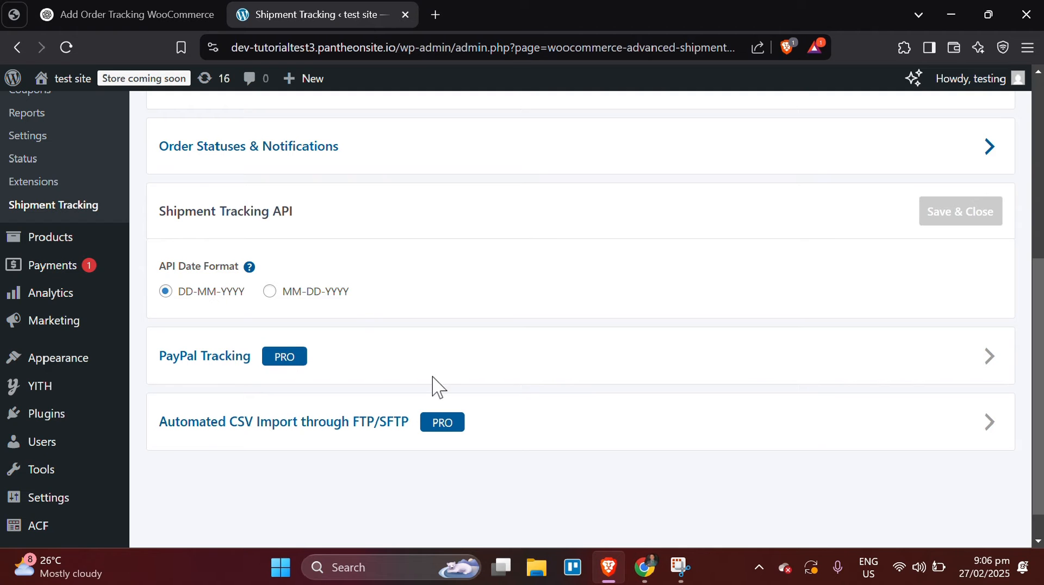
scroll(356, 372, "up", 1)
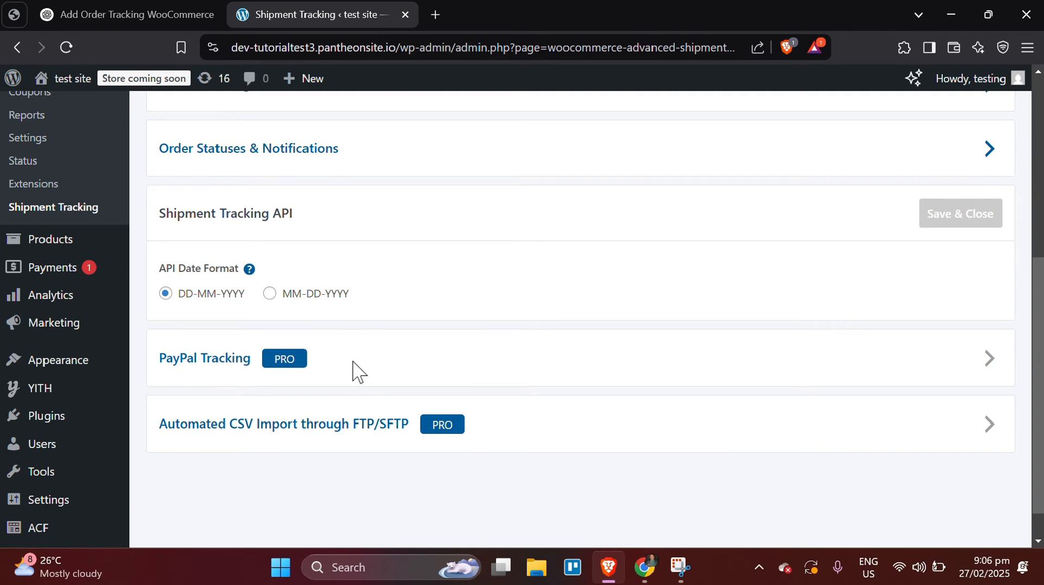
scroll(354, 363, "up", 6)
scroll(270, 362, "down", 1)
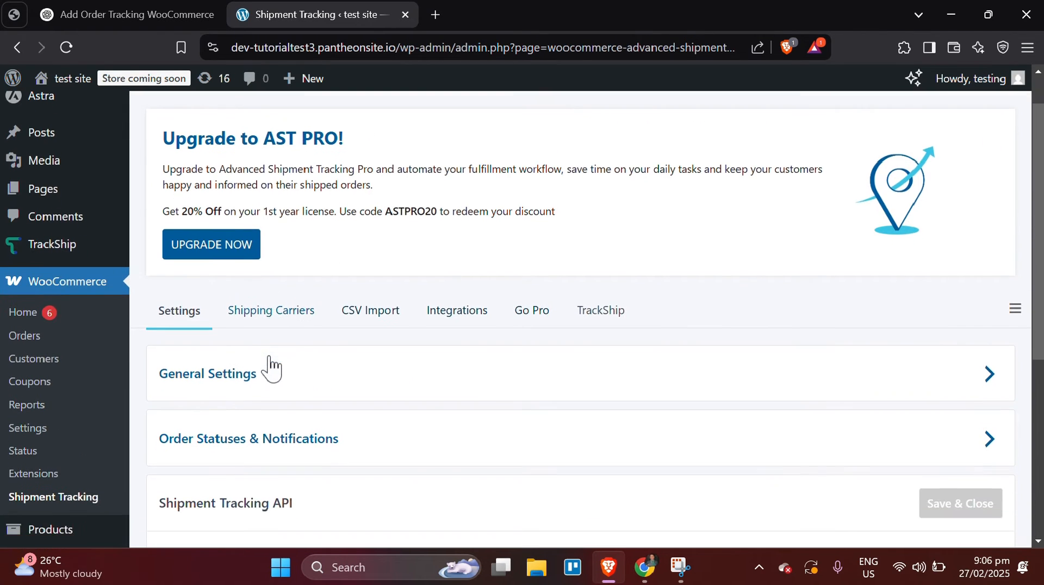
- Open the shipping carriers settings and browse the list of carriers that can be enabled
left_click(263, 319)
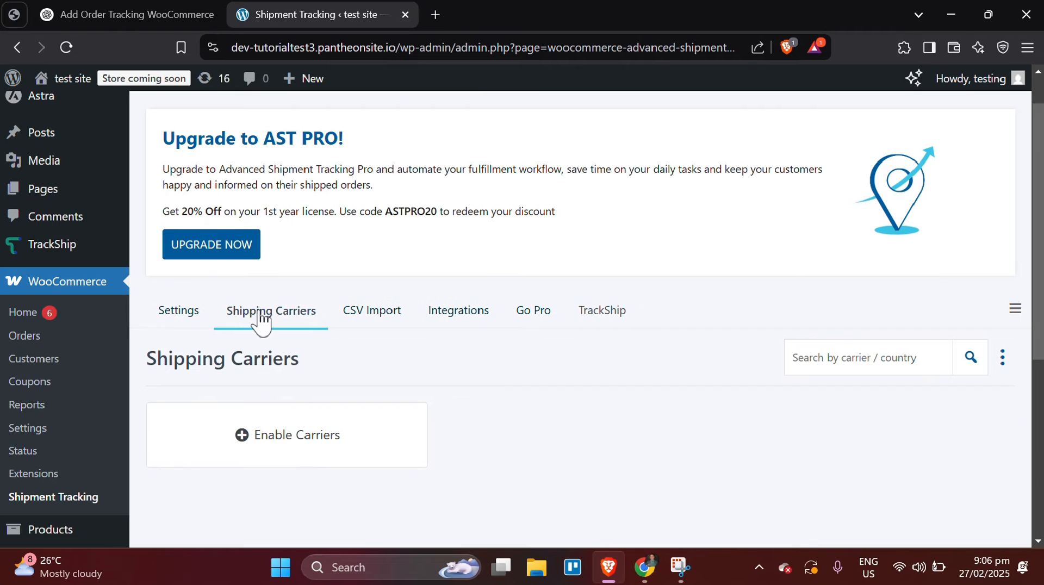
left_click(311, 454)
scroll(863, 348, "down", 2)
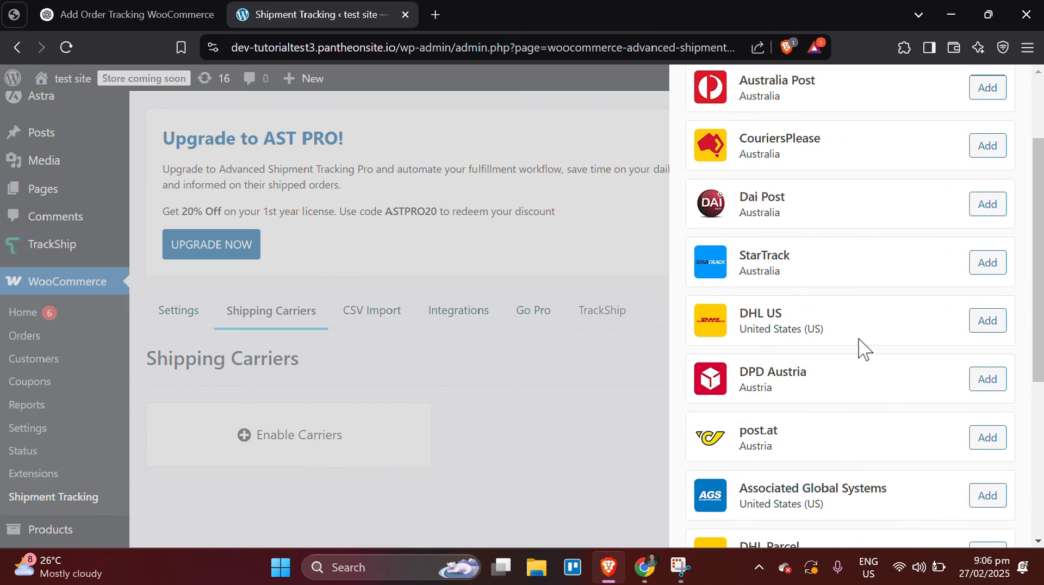
scroll(864, 348, "down", 2)
scroll(864, 348, "up", 4)
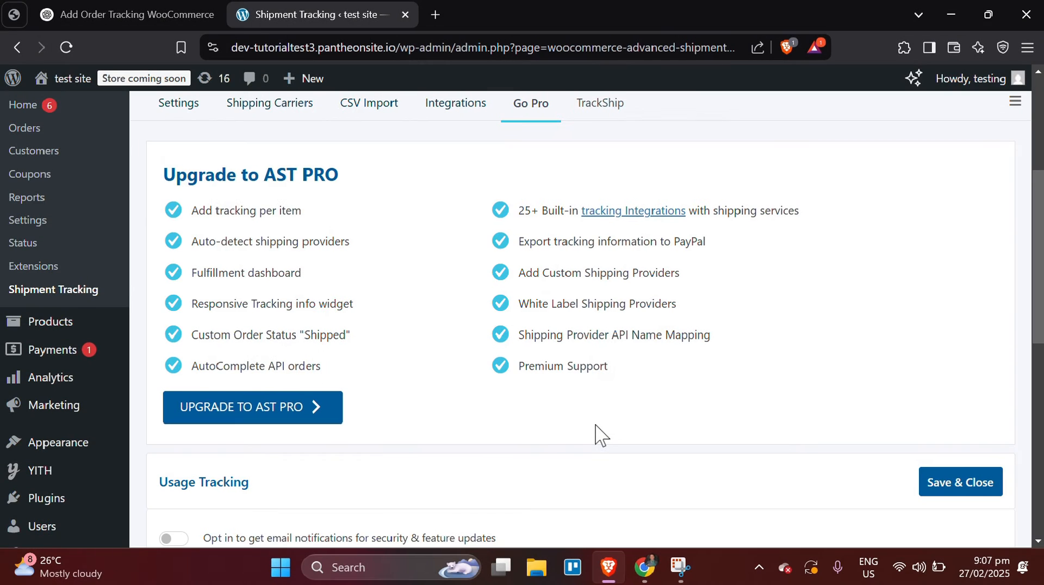
- Review the AST PRO page's fulfillment workflow add-ons and check the TrackShip for WooCommerce entry
scroll(599, 433, "down", 10)
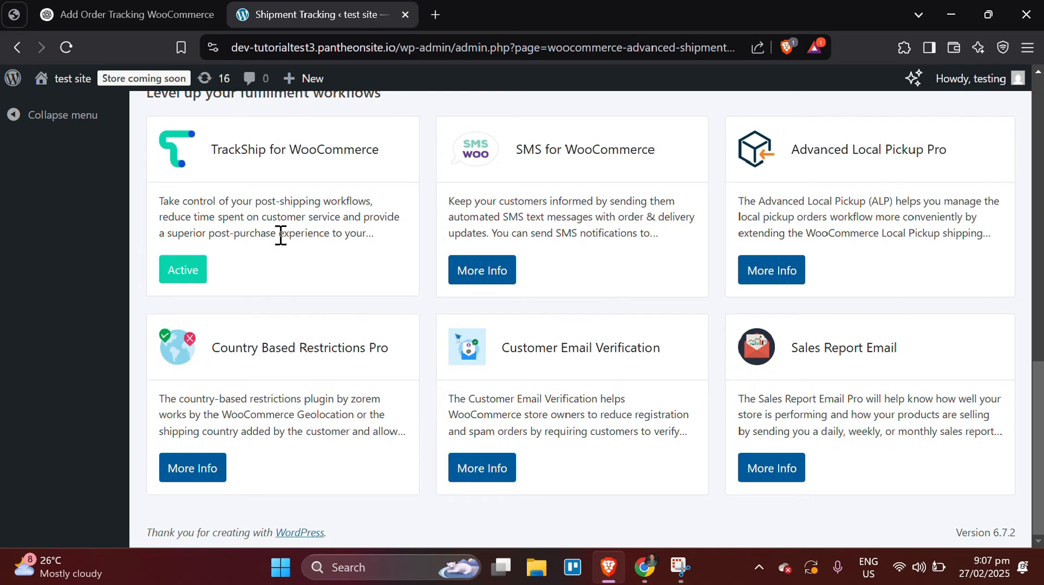
left_click(178, 278)
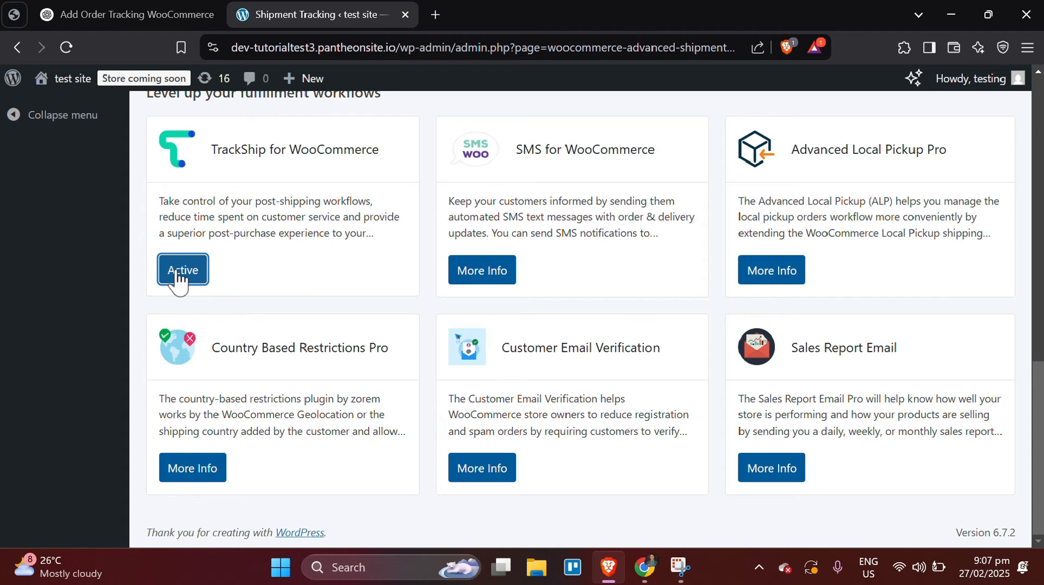
scroll(100, 283, "up", 6)
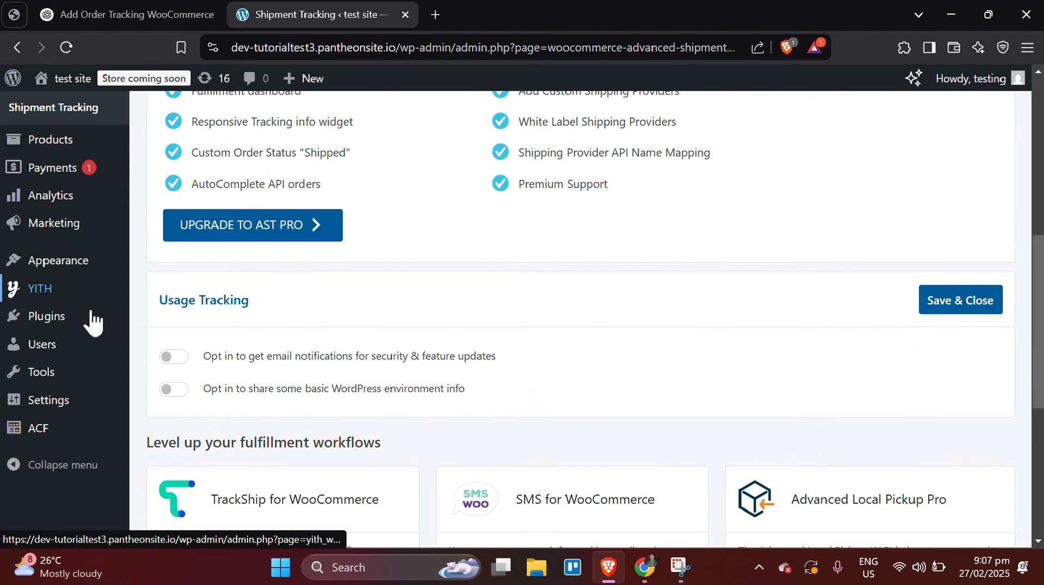
- Return to the installed plugins list and open the store connection page of TrackShip for WooCommerce
mouse_move(39, 318)
left_click(161, 320)
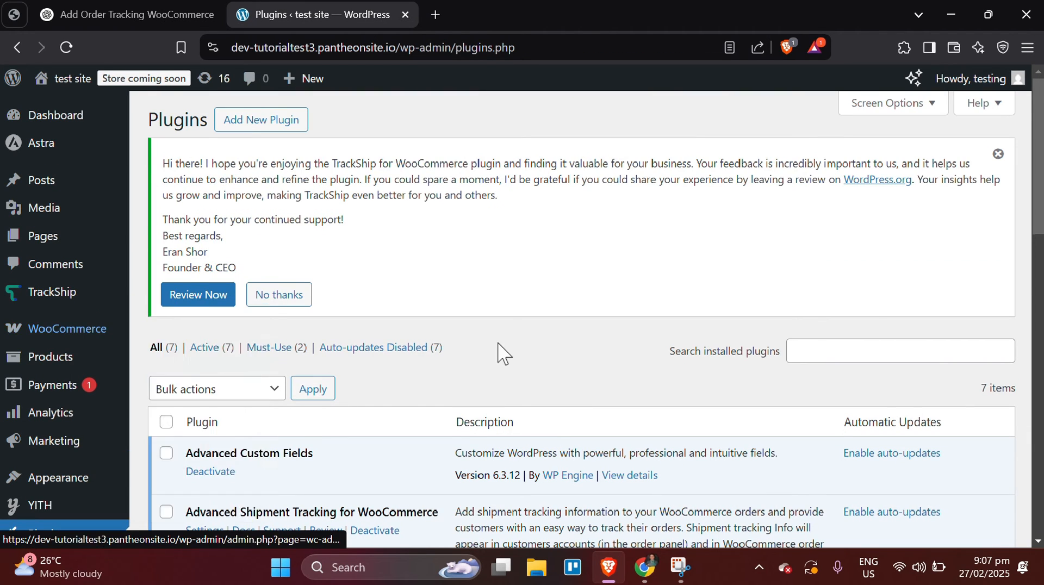
scroll(497, 348, "down", 4)
scroll(498, 344, "down", 3)
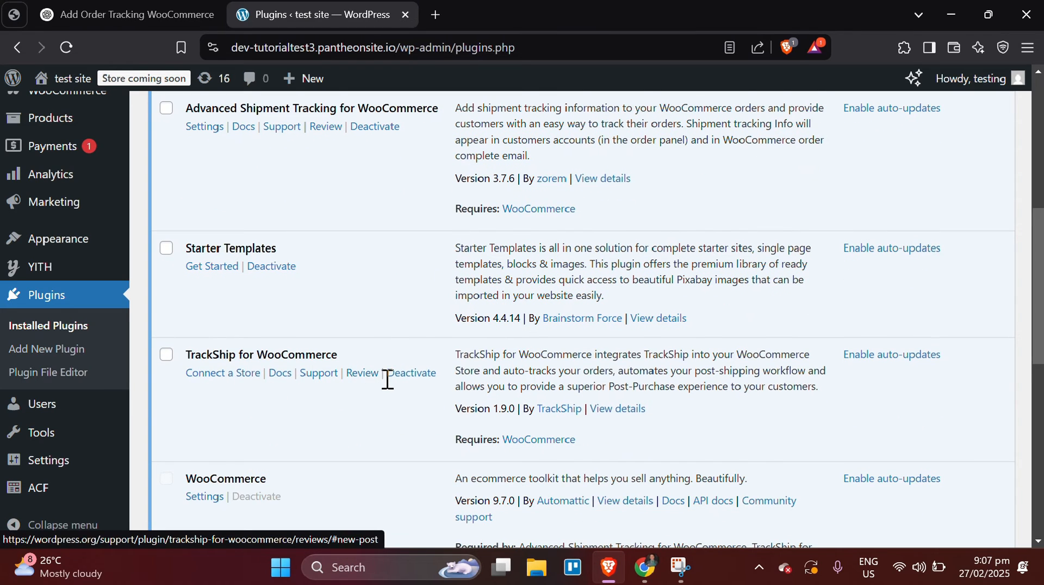
scroll(405, 367, "down", 1)
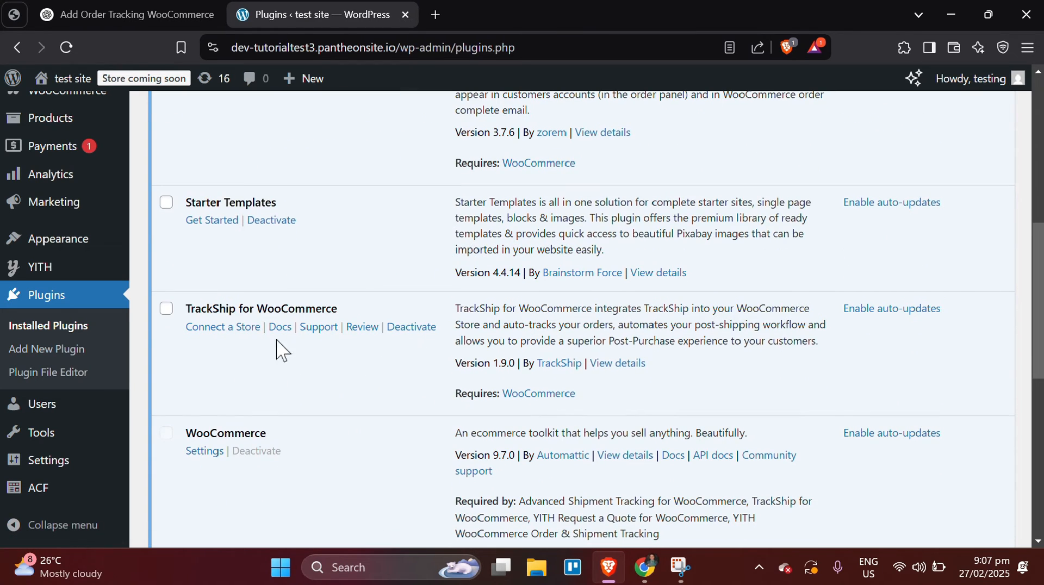
left_click(226, 329)
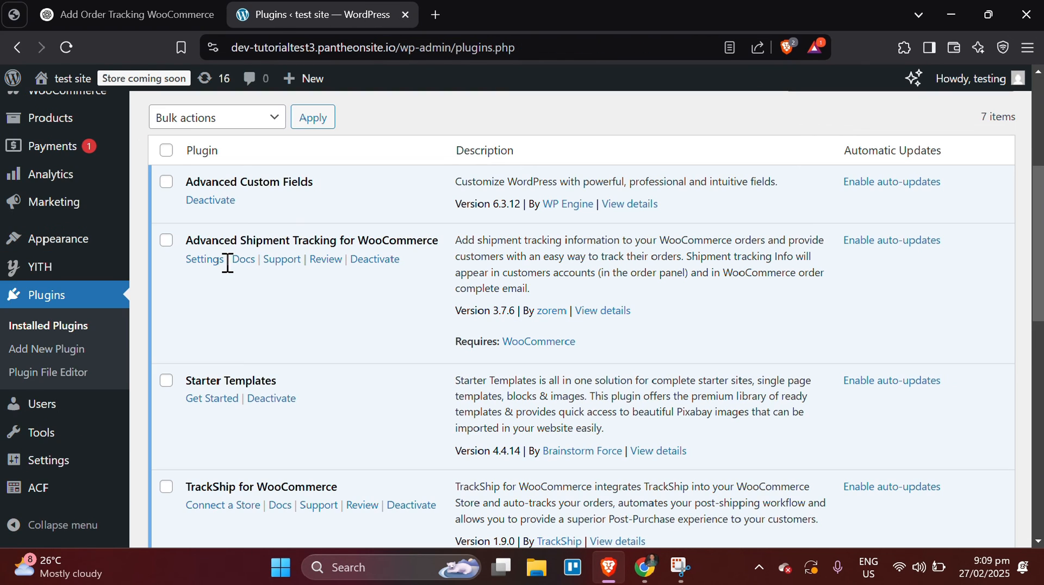
- Open the AST PRO upgrade page from the Advanced Shipment Tracking settings and compare its plans and features with the free version
left_click(211, 263)
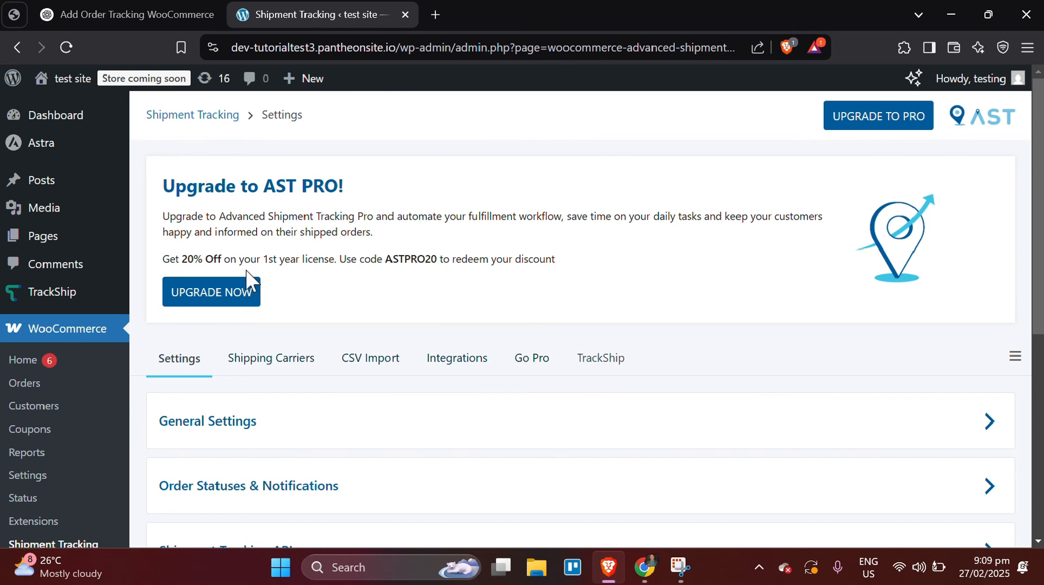
left_click(209, 296)
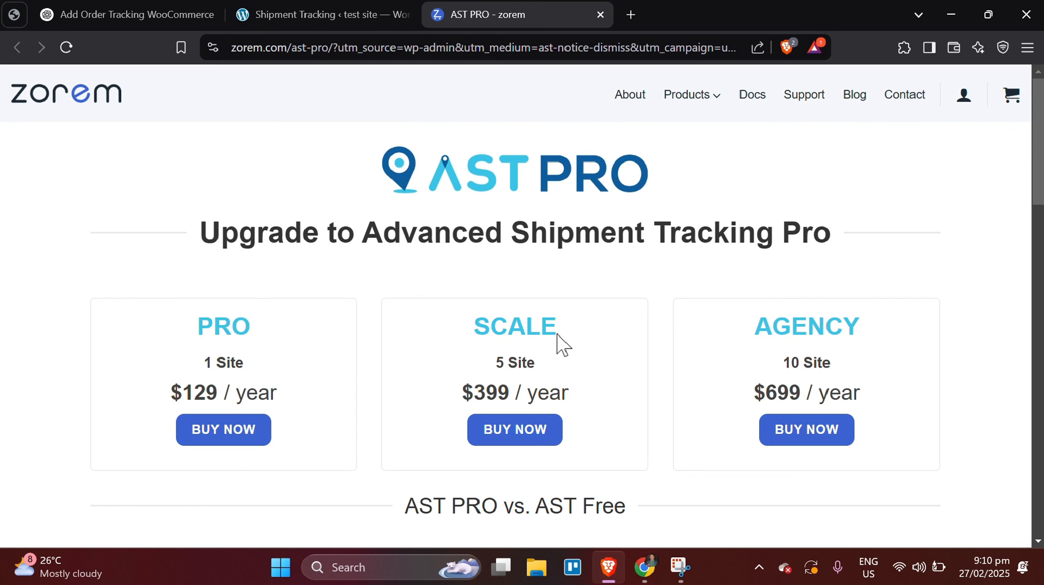
scroll(559, 342, "down", 5)
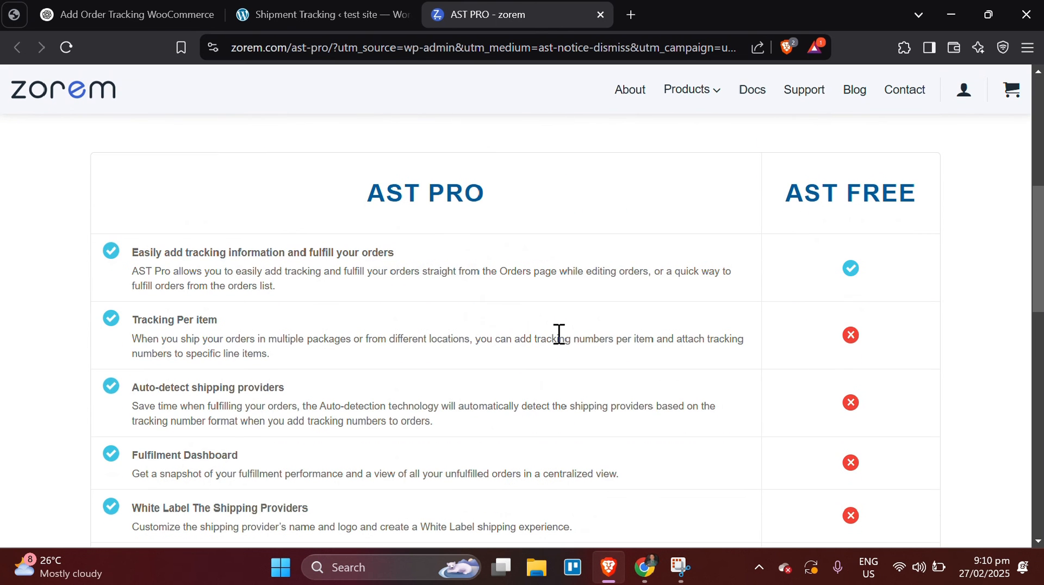
scroll(558, 334, "down", 1)
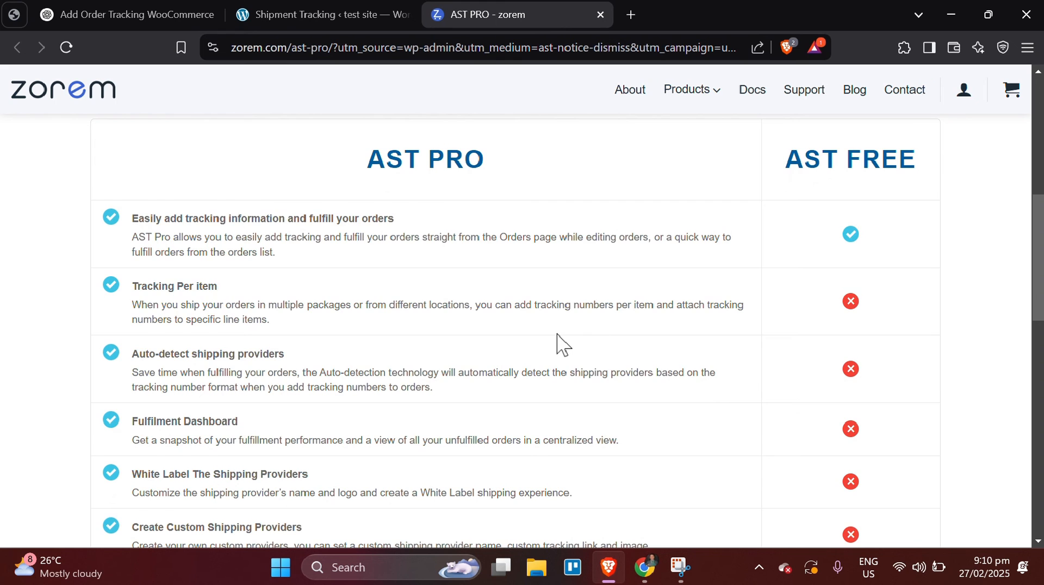
scroll(559, 343, "down", 1)
scroll(559, 342, "up", 5)
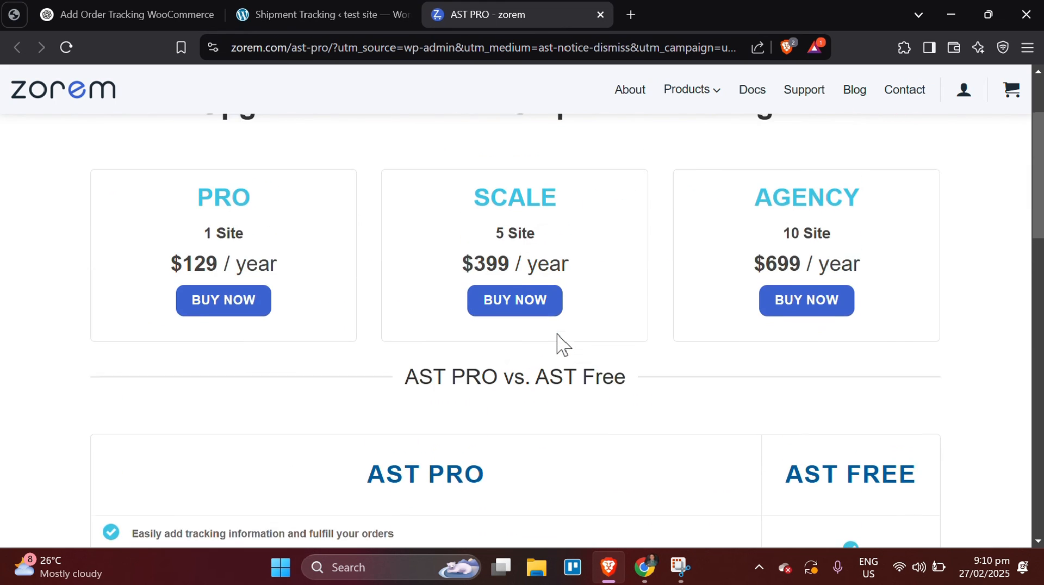
scroll(560, 343, "up", 2)
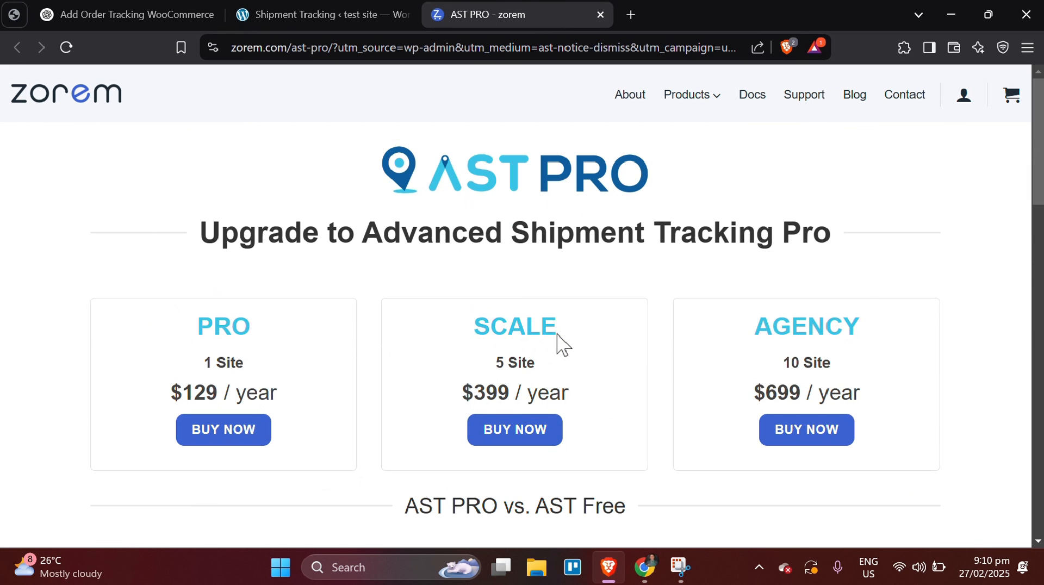